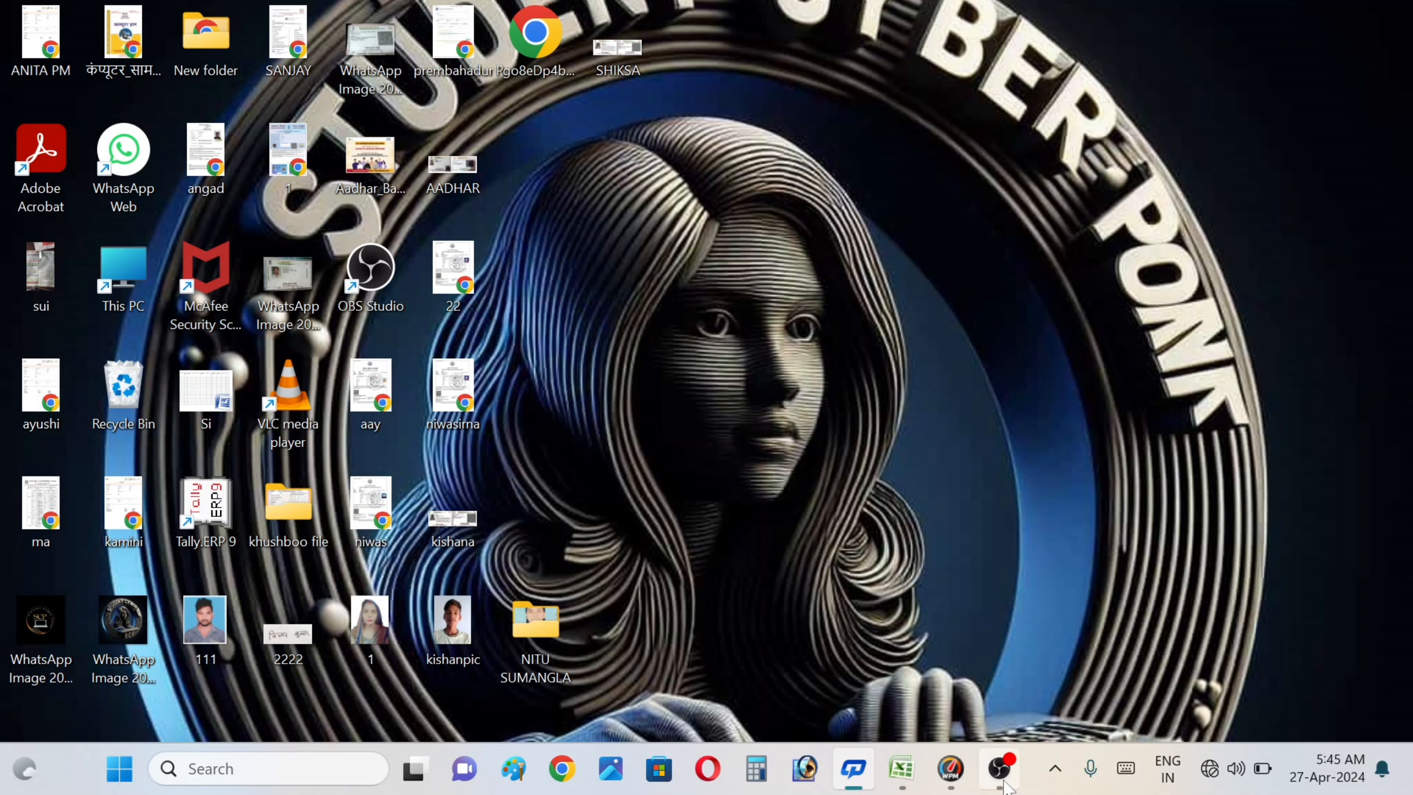
- Switch to the Book1 workbook in Microsoft Excel
{"action": "mouse_move", "coordinate": [891, 780]}
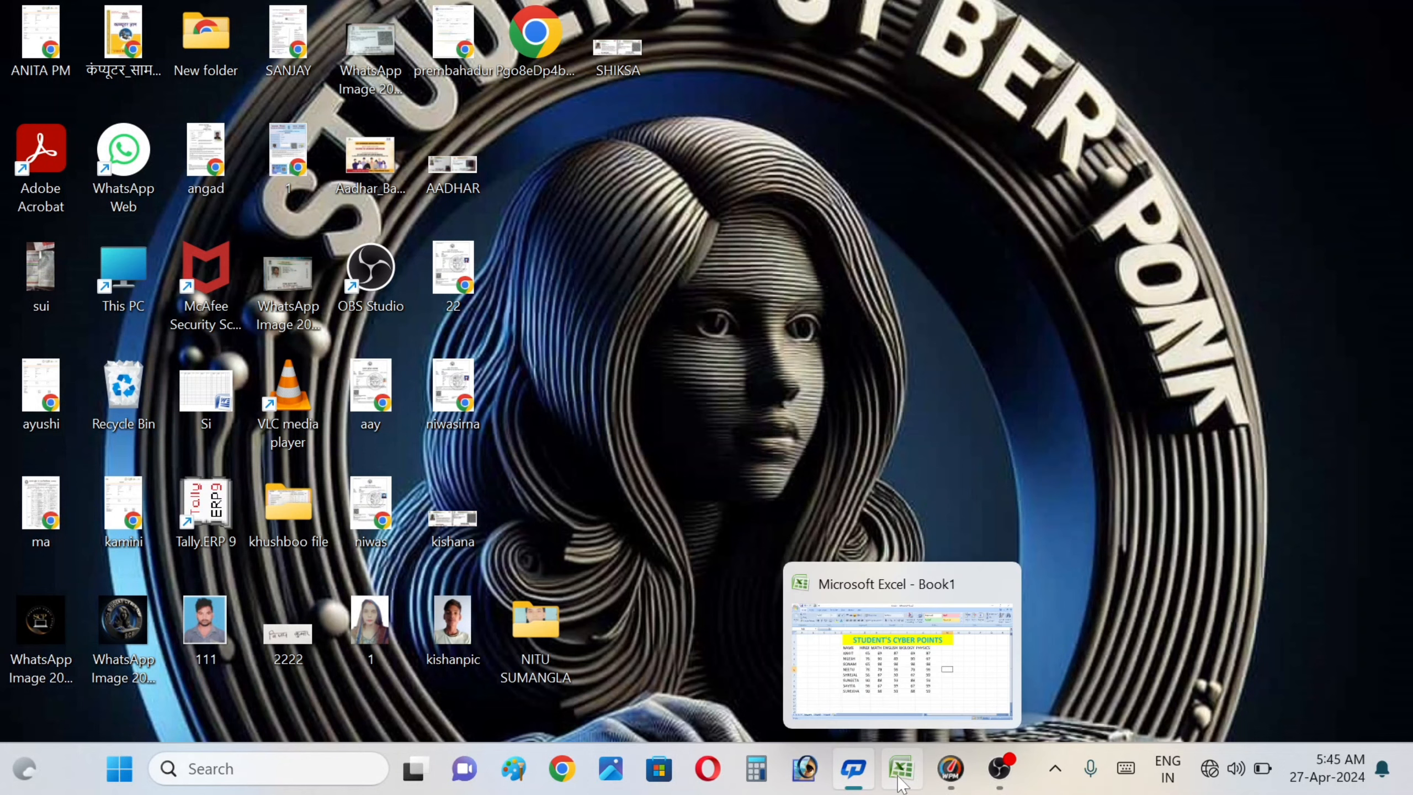
{"action": "left_click", "coordinate": [901, 782]}
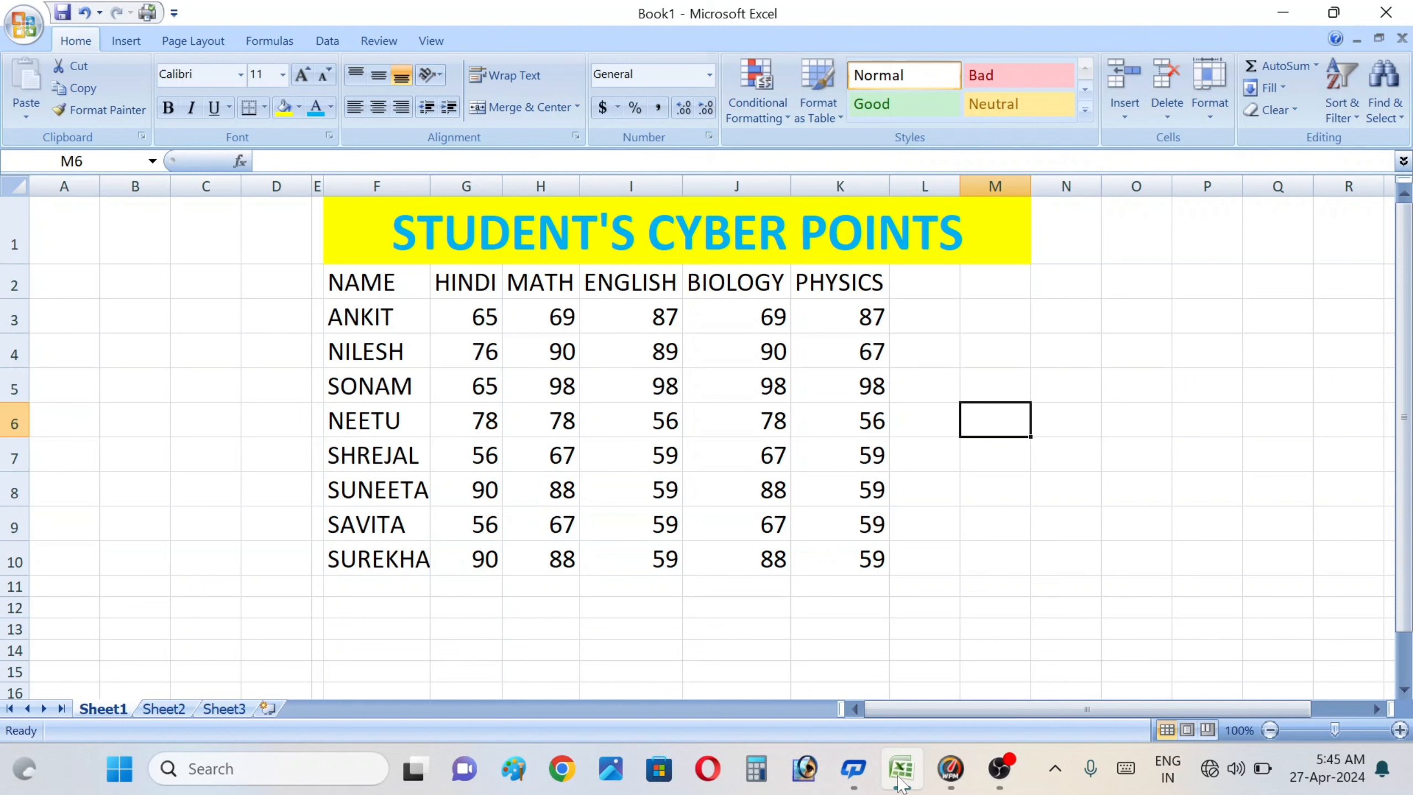
{"action": "left_click", "coordinate": [901, 774]}
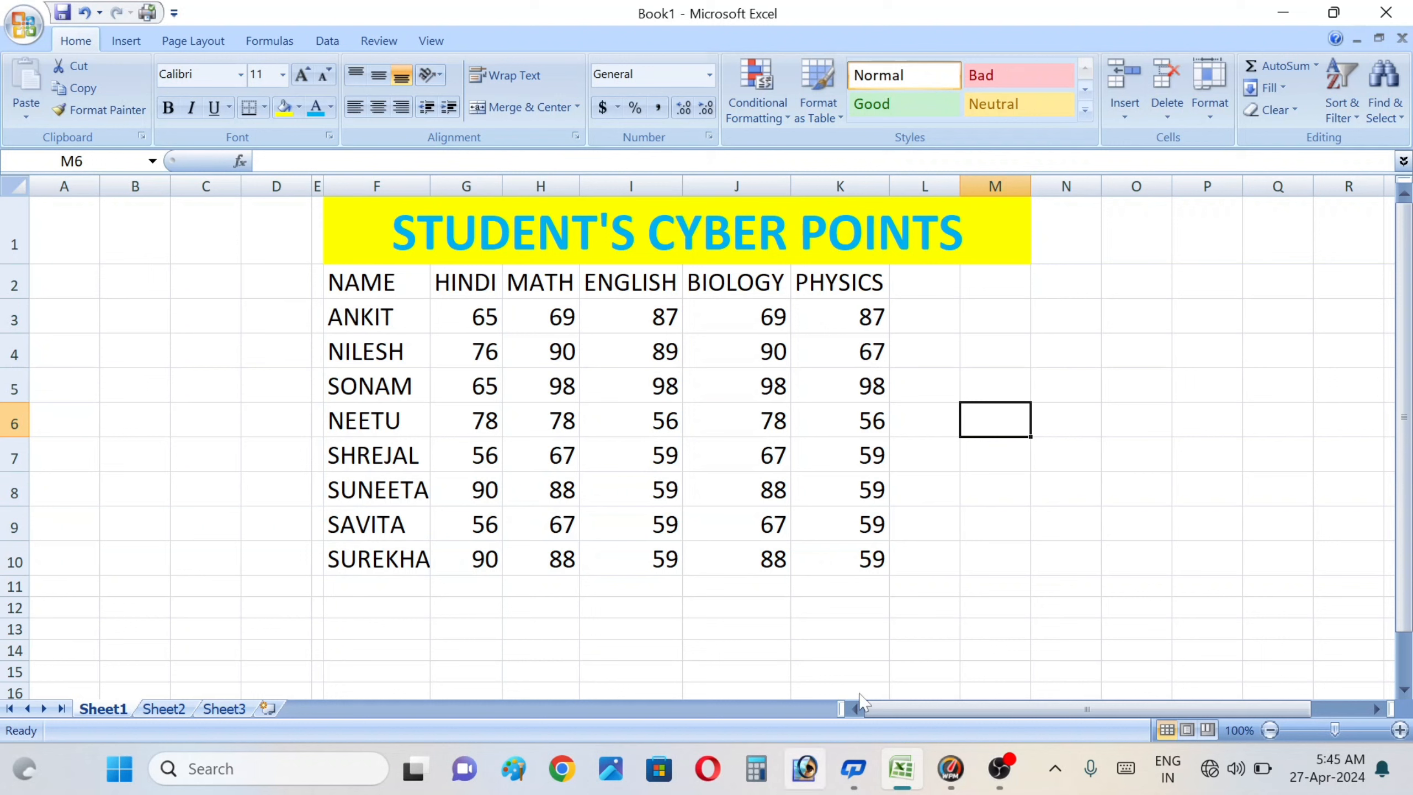
- Total the first student's marks G3:K3 in cell L3 using AutoSum's Sum function
{"action": "left_click", "coordinate": [933, 311]}
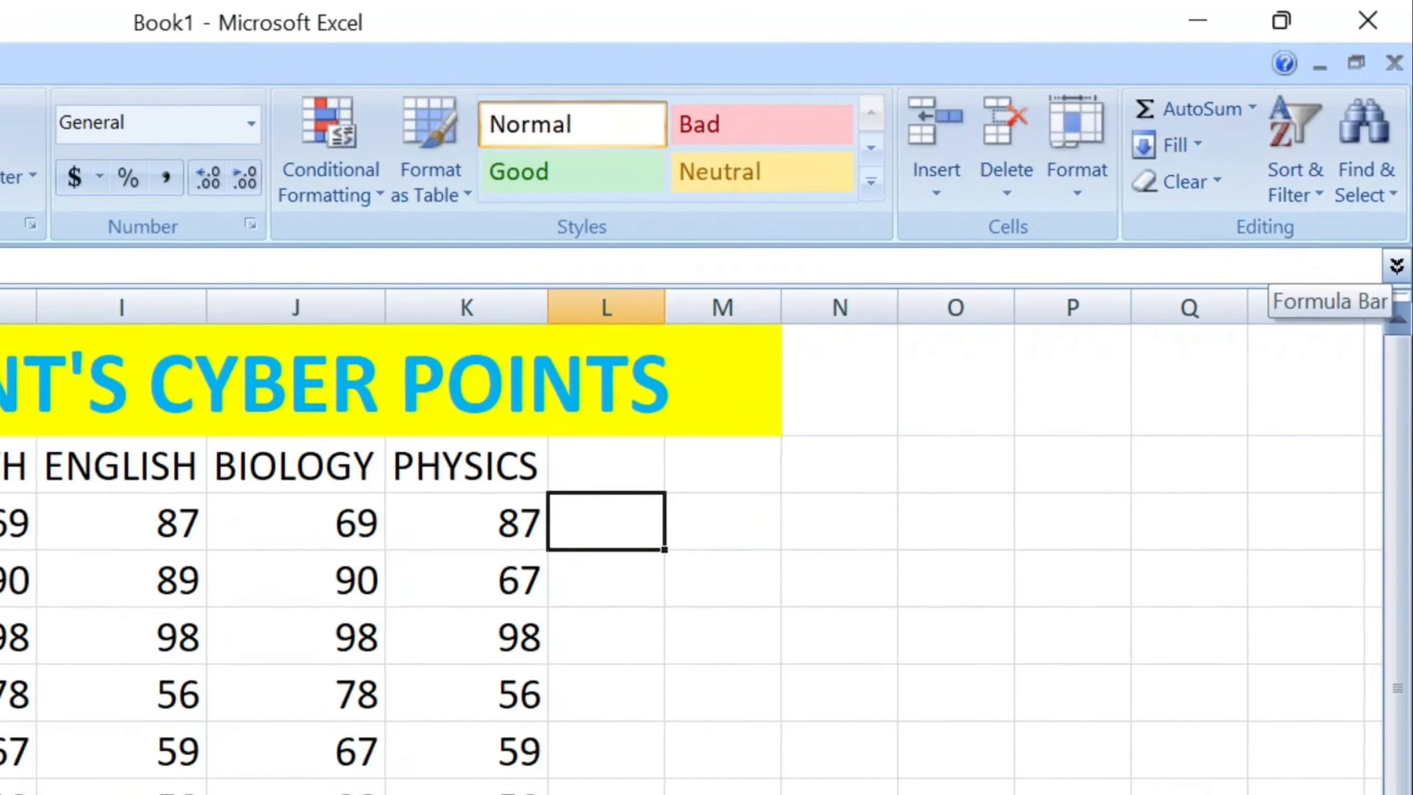
{"action": "key", "text": "ctrl+p"}
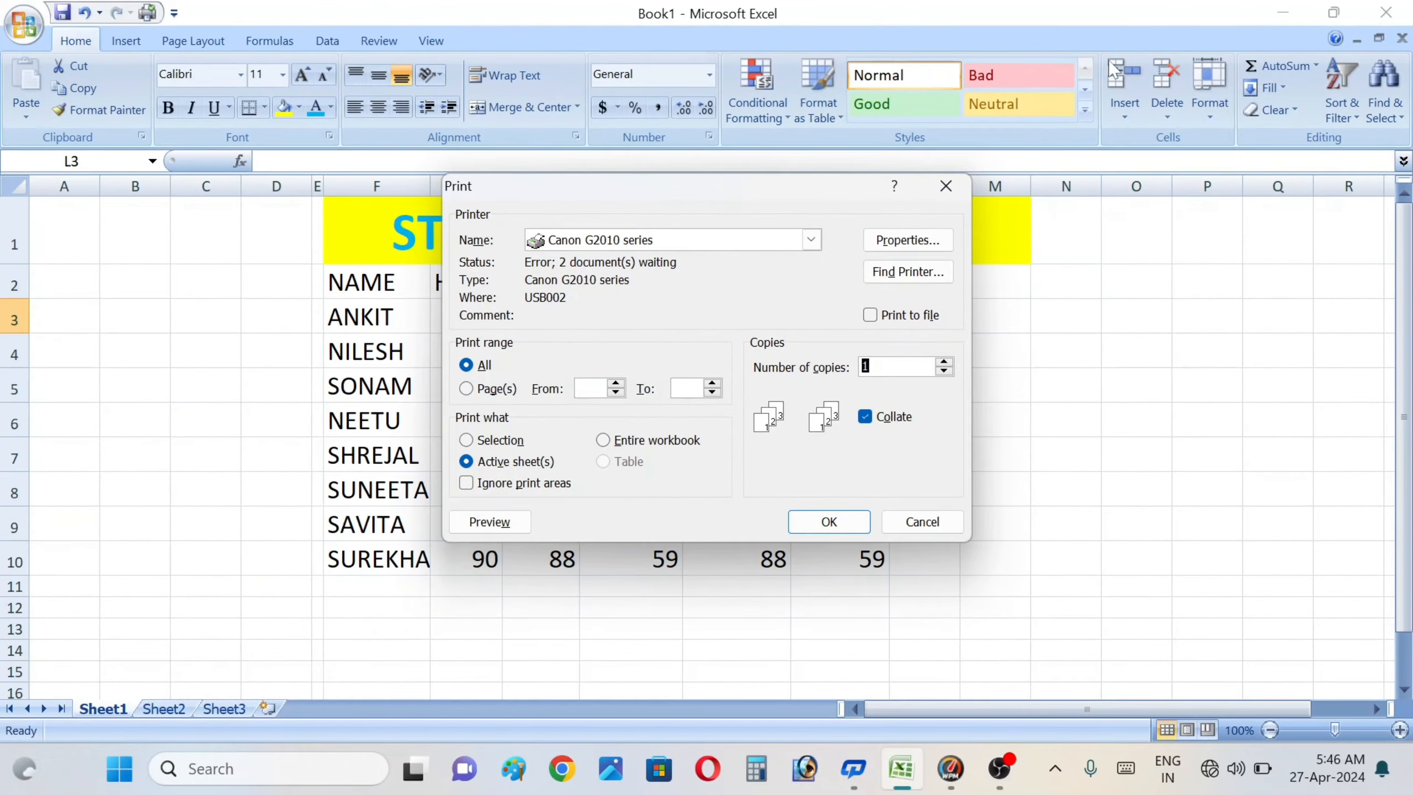
{"action": "left_click", "coordinate": [946, 187]}
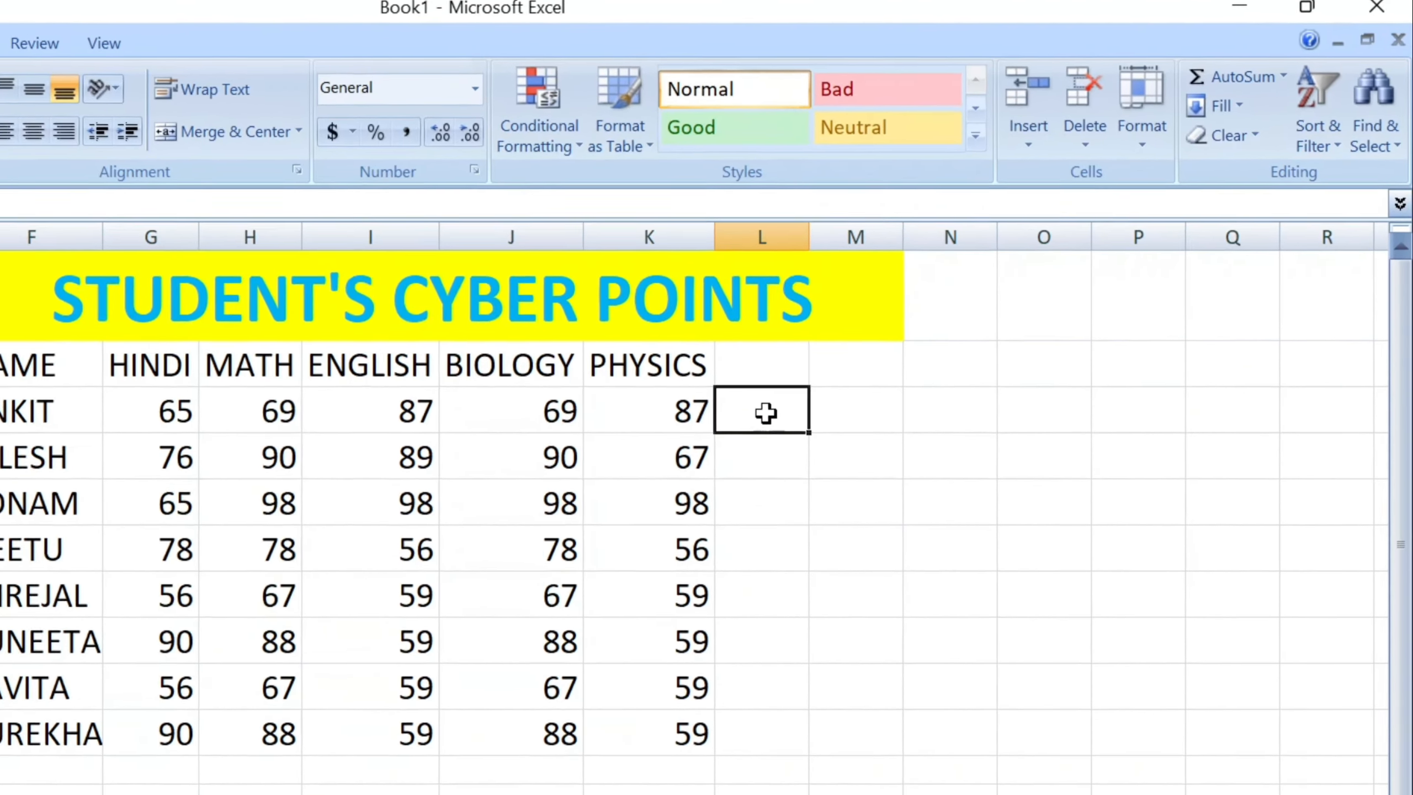
{"action": "left_click", "coordinate": [1284, 76]}
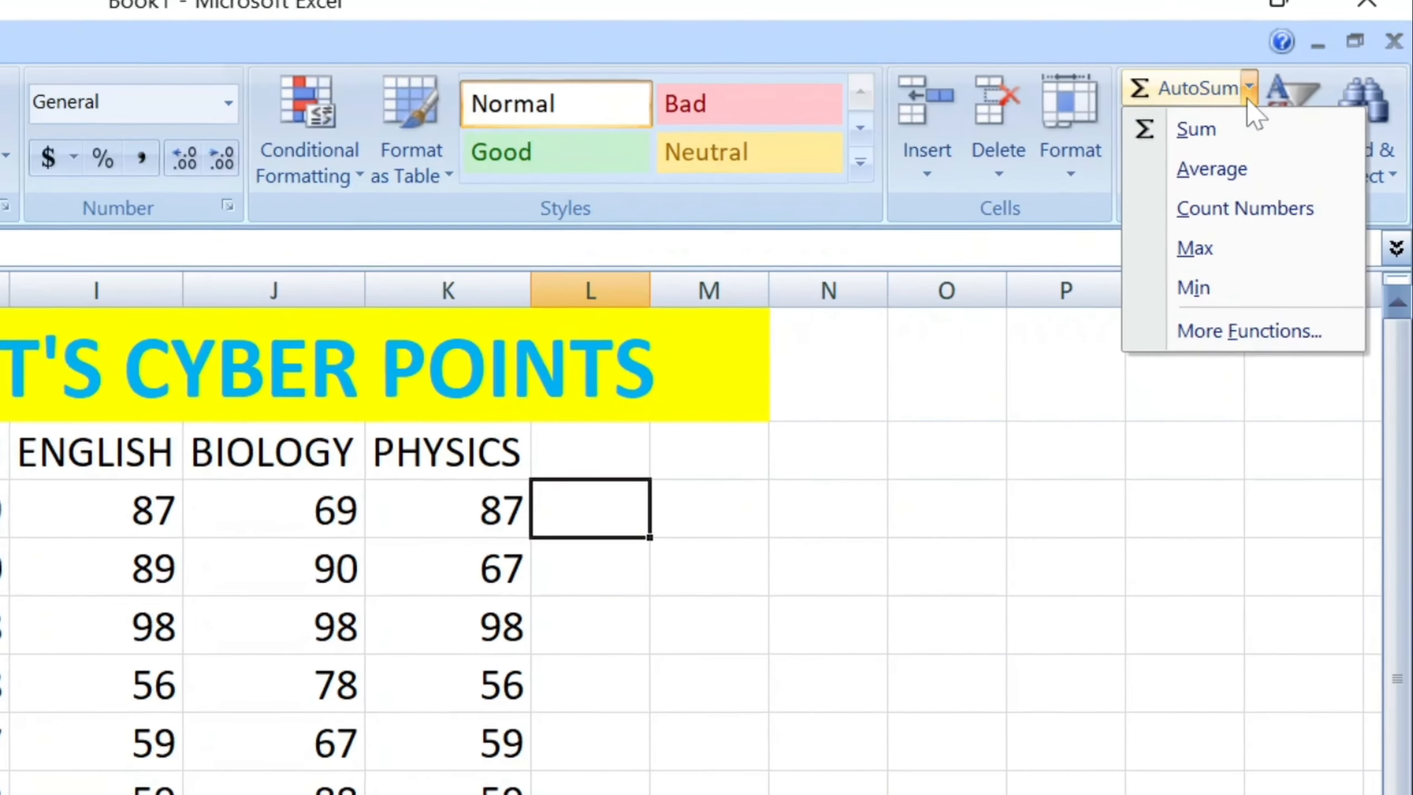
{"action": "left_click", "coordinate": [1197, 129]}
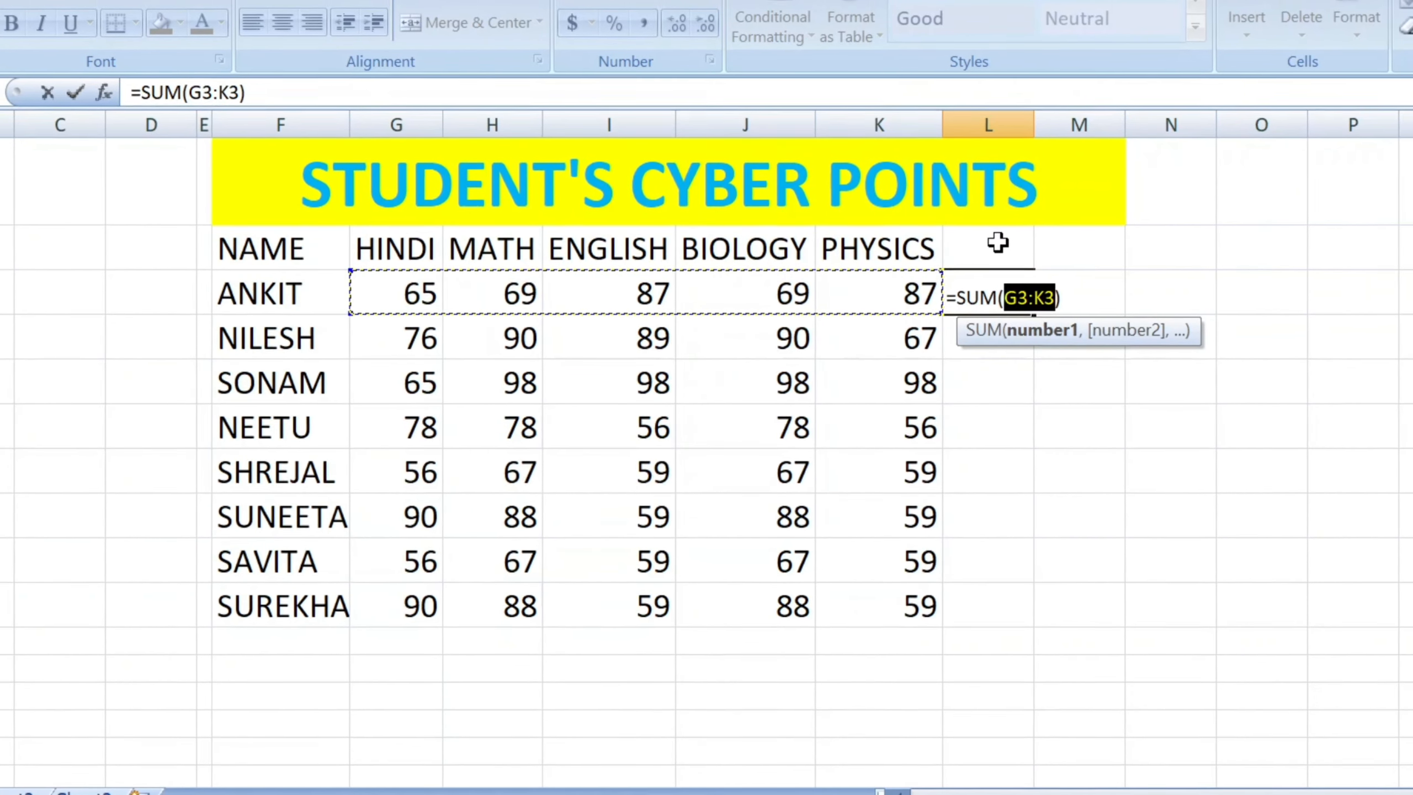
{"action": "key", "text": "Return"}
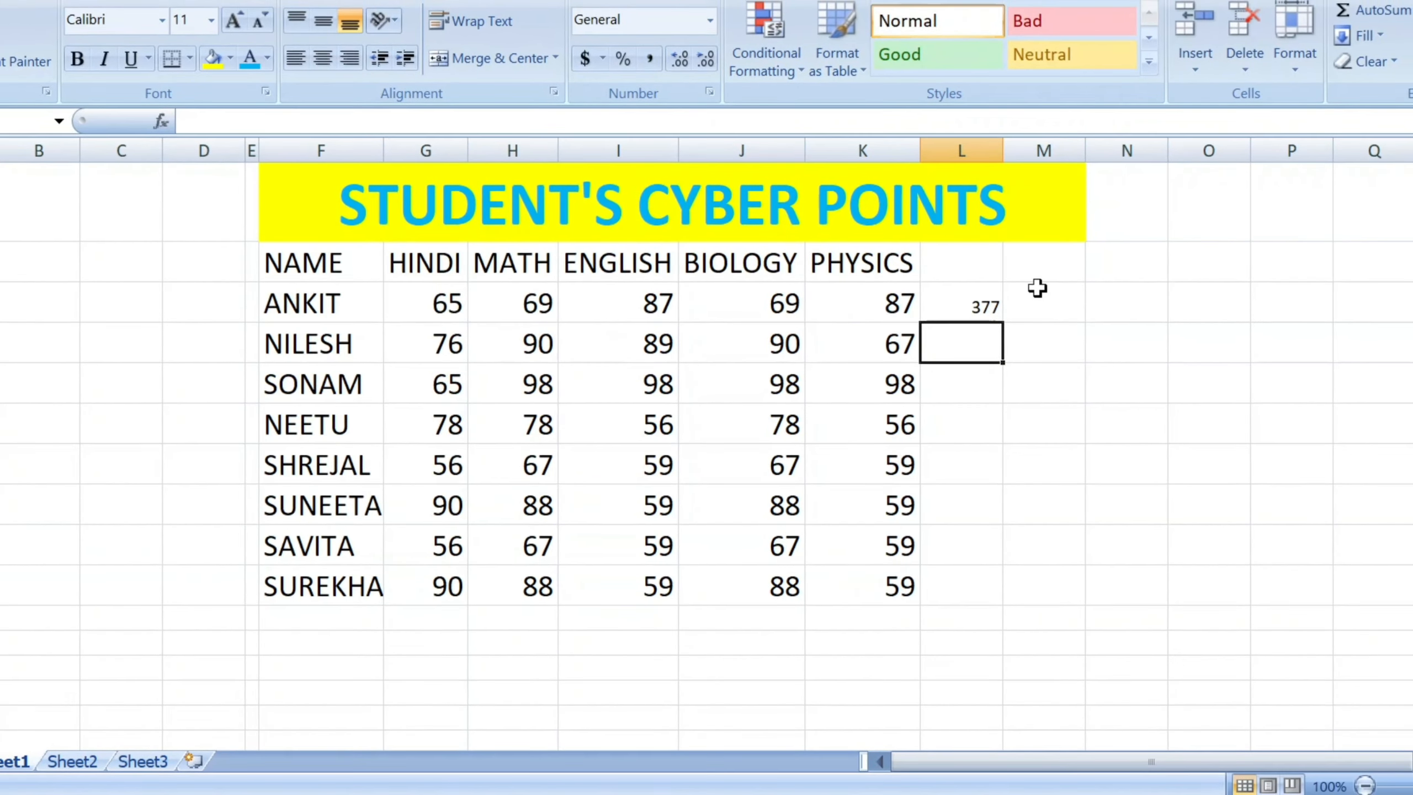
- Enter the column heading TOTLE in cell L2, beside PHYSICS
{"action": "left_click", "coordinate": [960, 248]}
{"action": "type", "text": "TOT"}
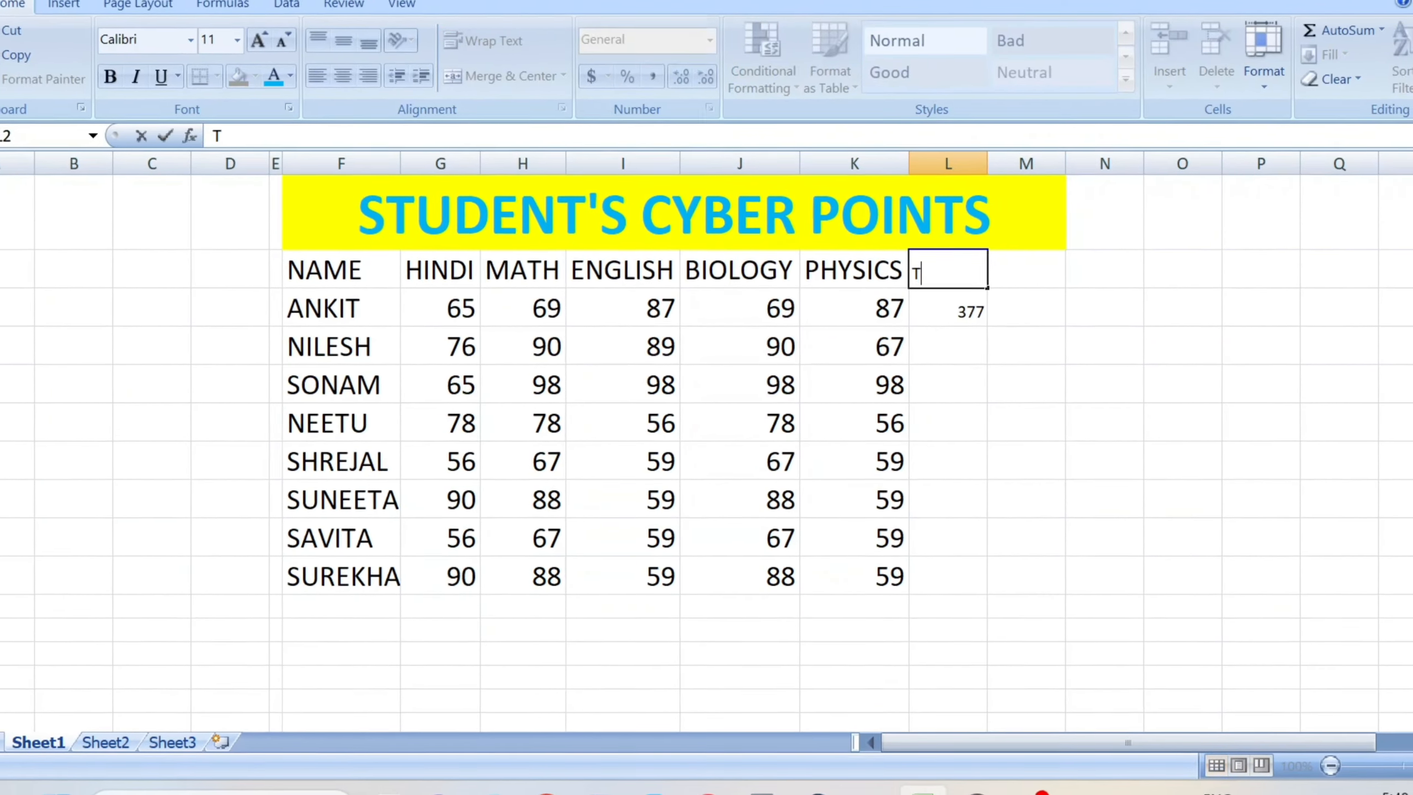
{"action": "type", "text": "LE"}
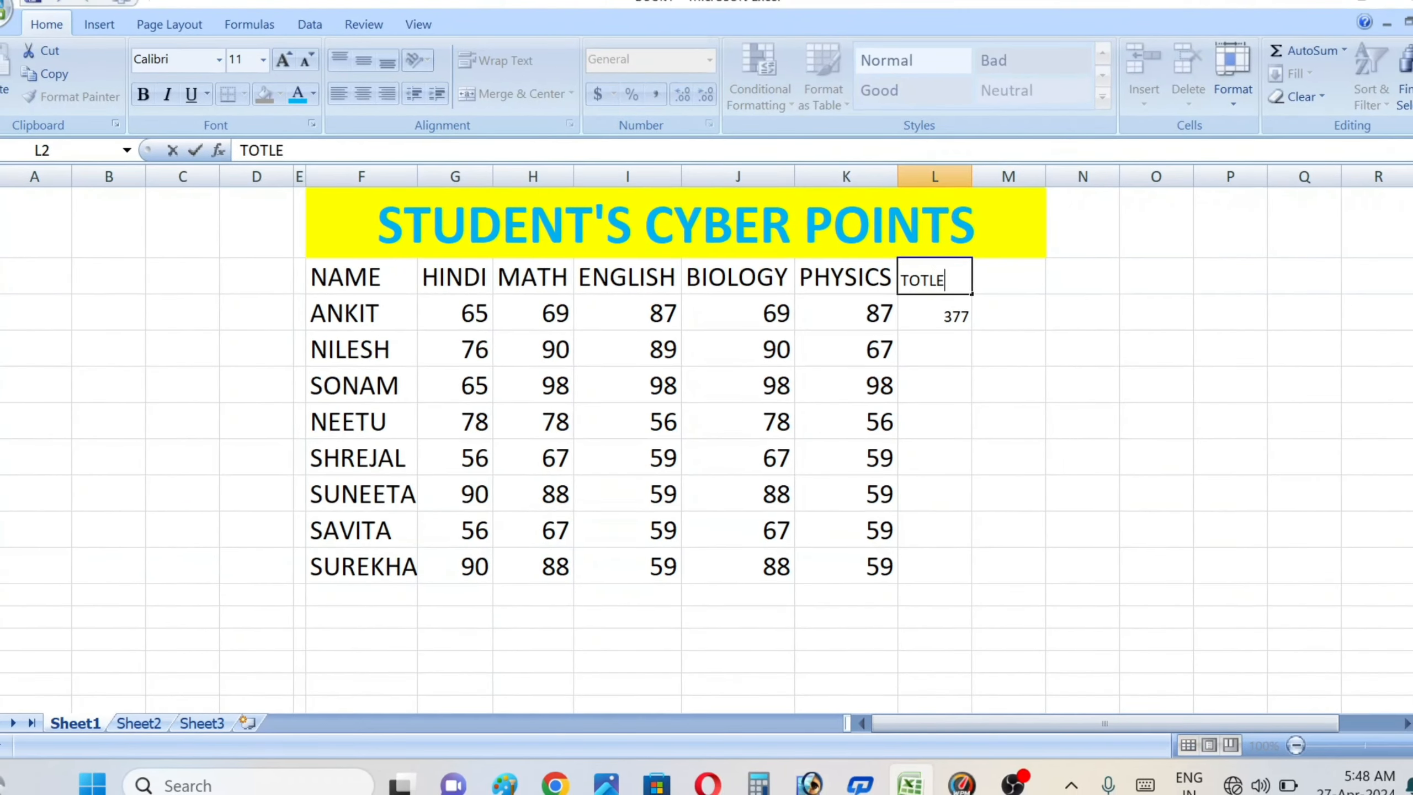
- Total the second student's marks G4:K4 in cell L4 with AutoSum
{"action": "left_click", "coordinate": [923, 350]}
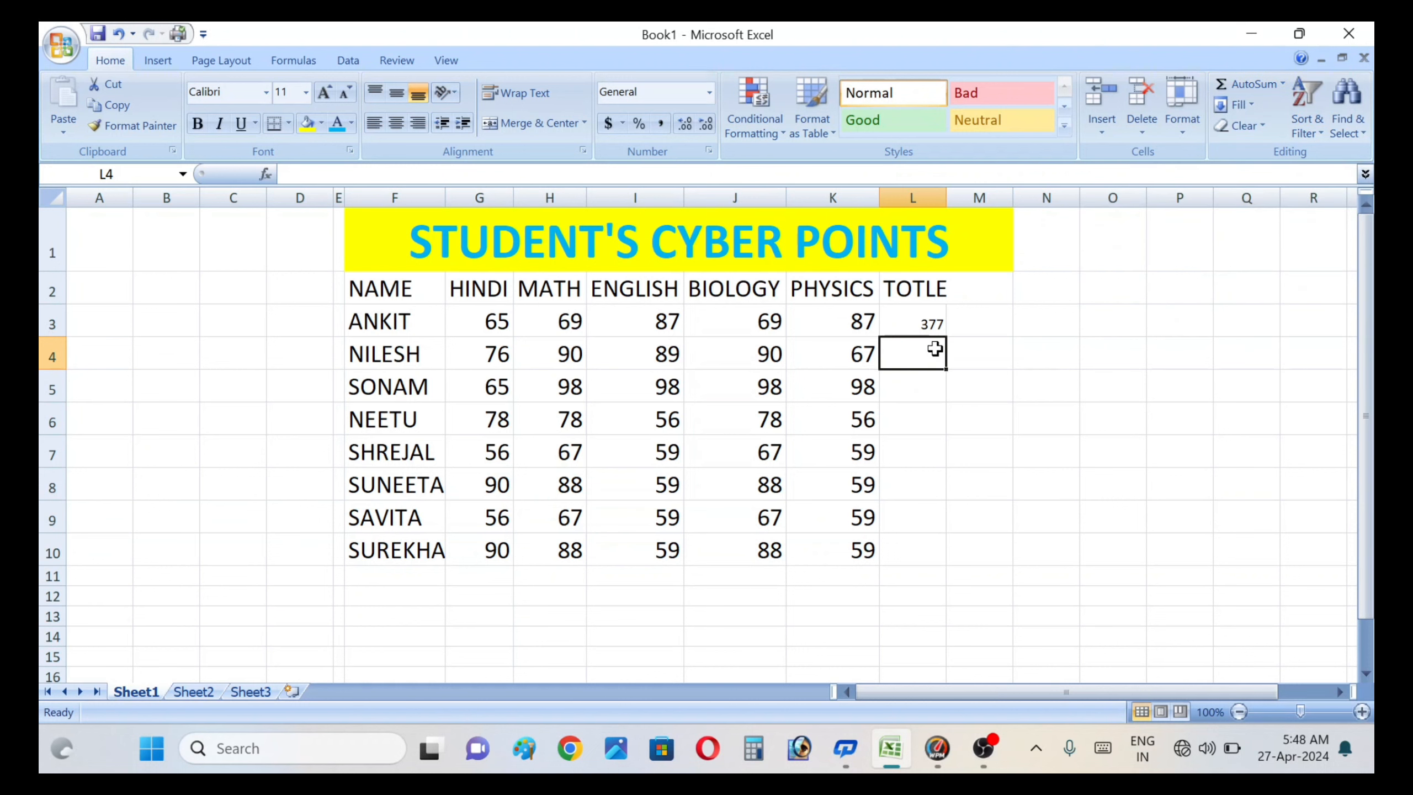
{"action": "key", "text": "alt+equal"}
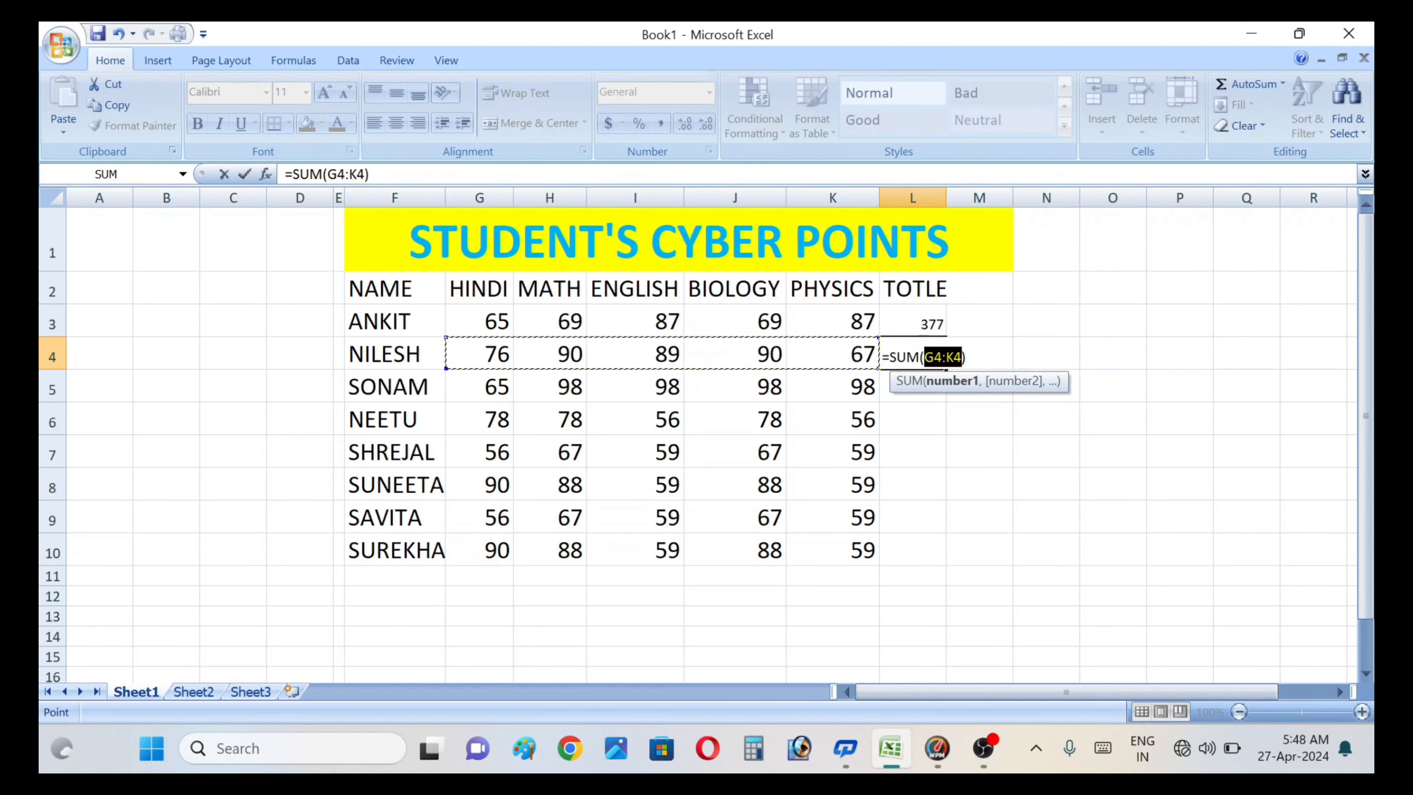
{"action": "key", "text": "Return"}
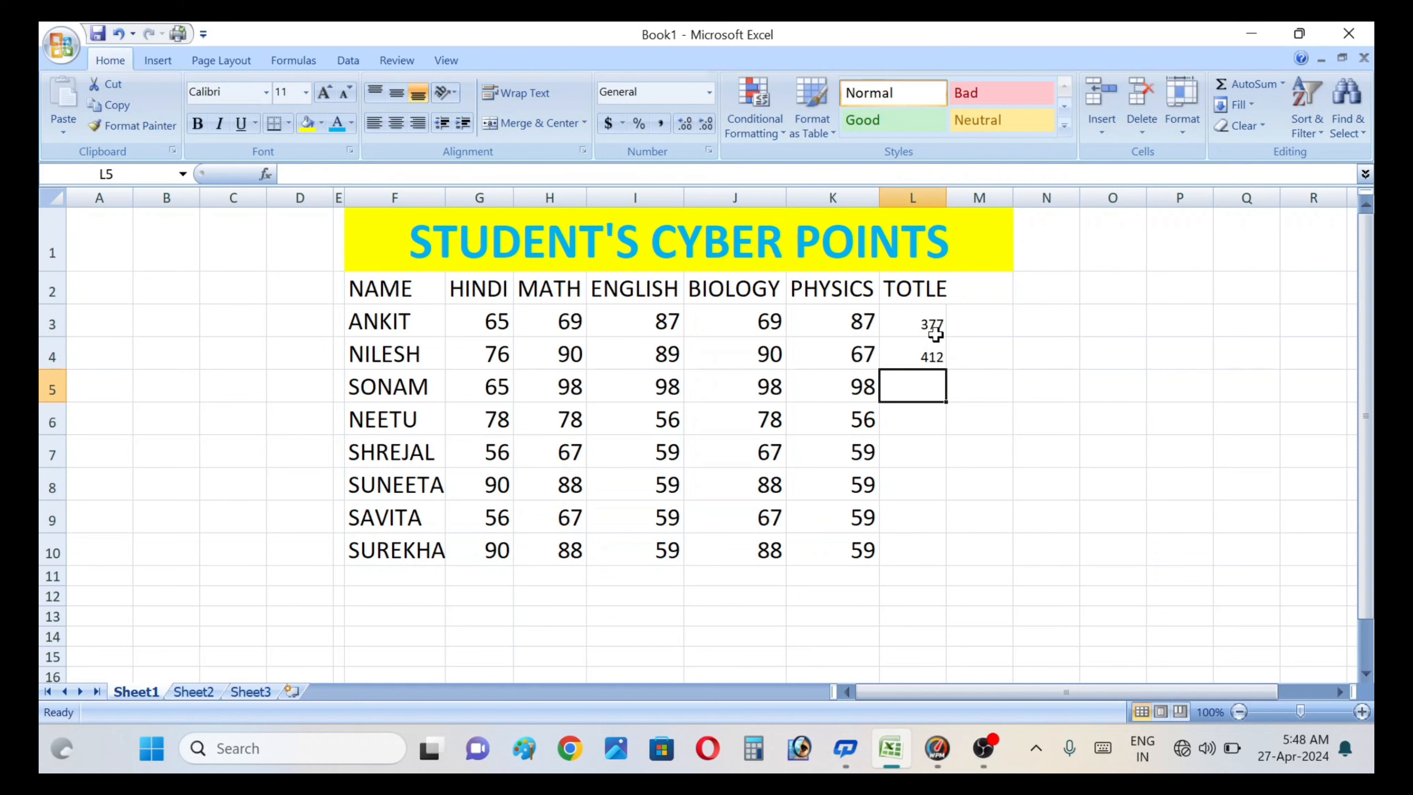
- Fill the sum formulas in L3:L4 down to L10, and clear all the totals in L3:L10
{"action": "left_click", "coordinate": [927, 320]}
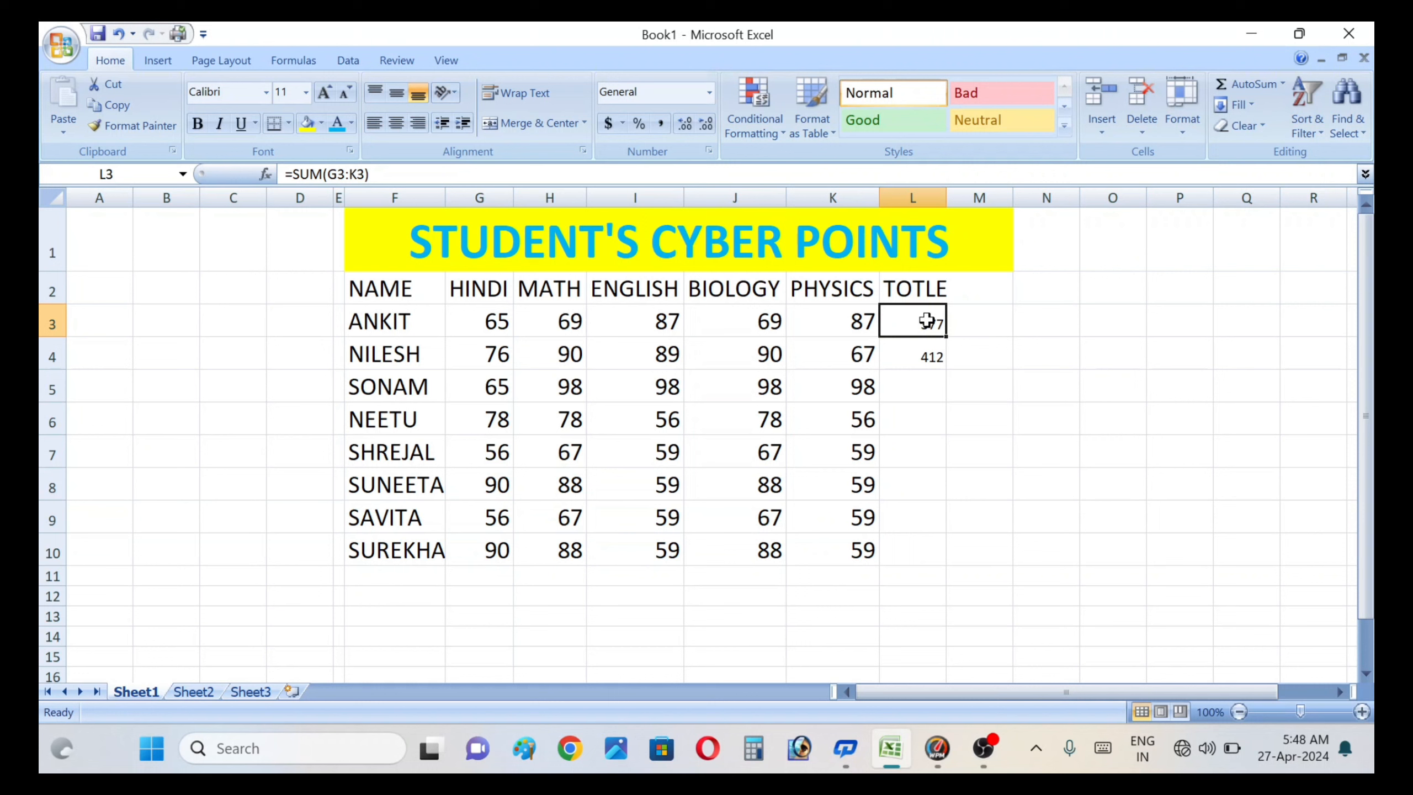
{"action": "key", "text": "shift+Down"}
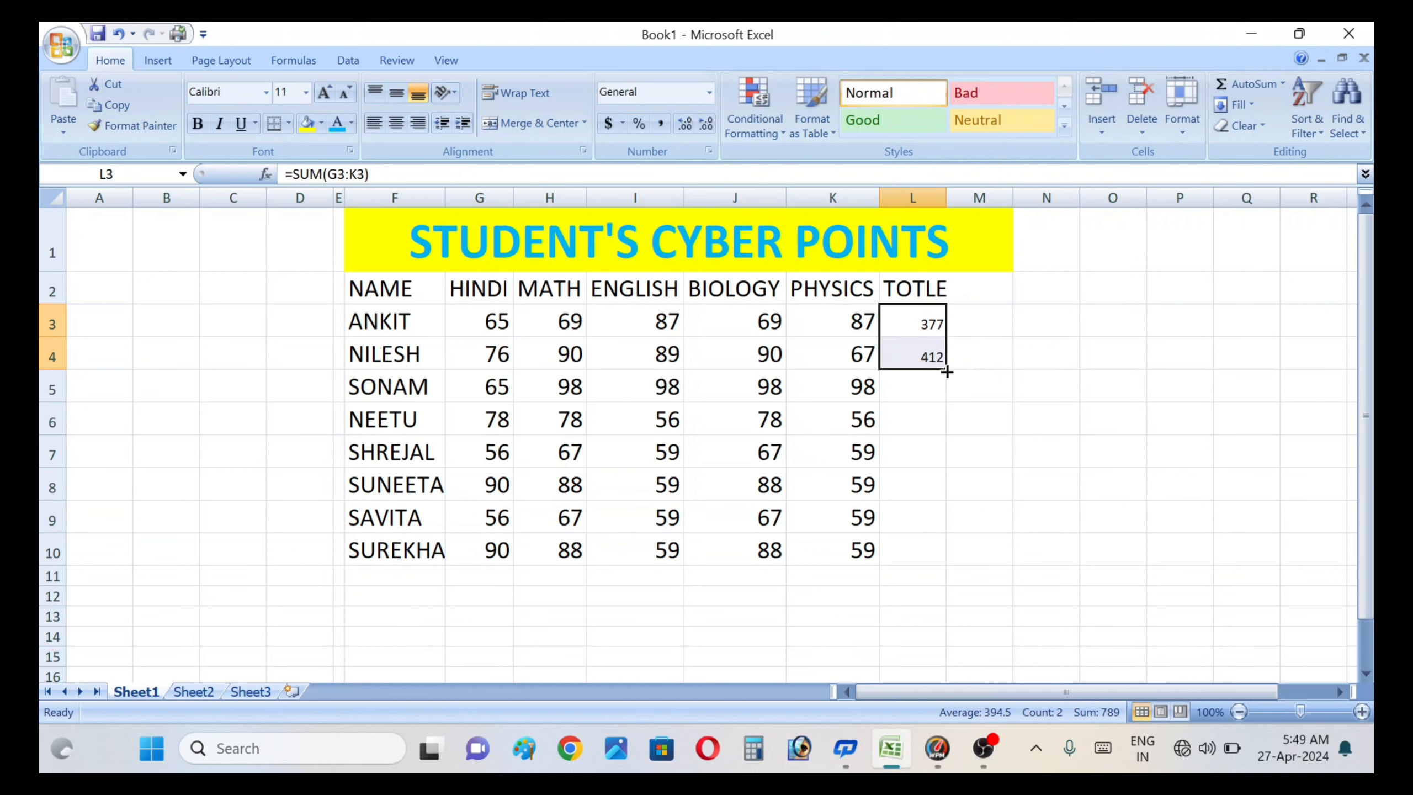
{"action": "left_click_drag", "start_coordinate": [946, 372], "coordinate": [939, 562]}
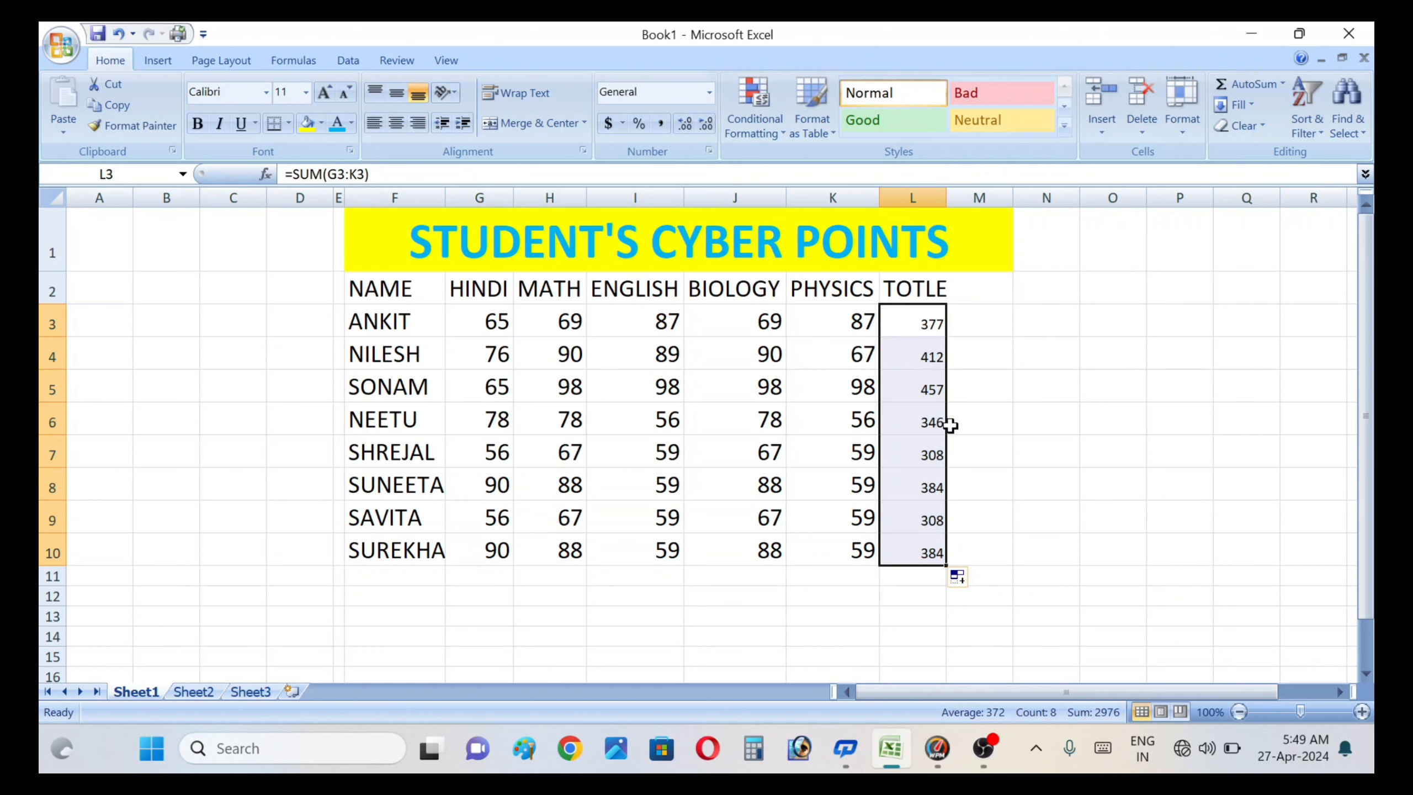
{"action": "key", "text": "Delete"}
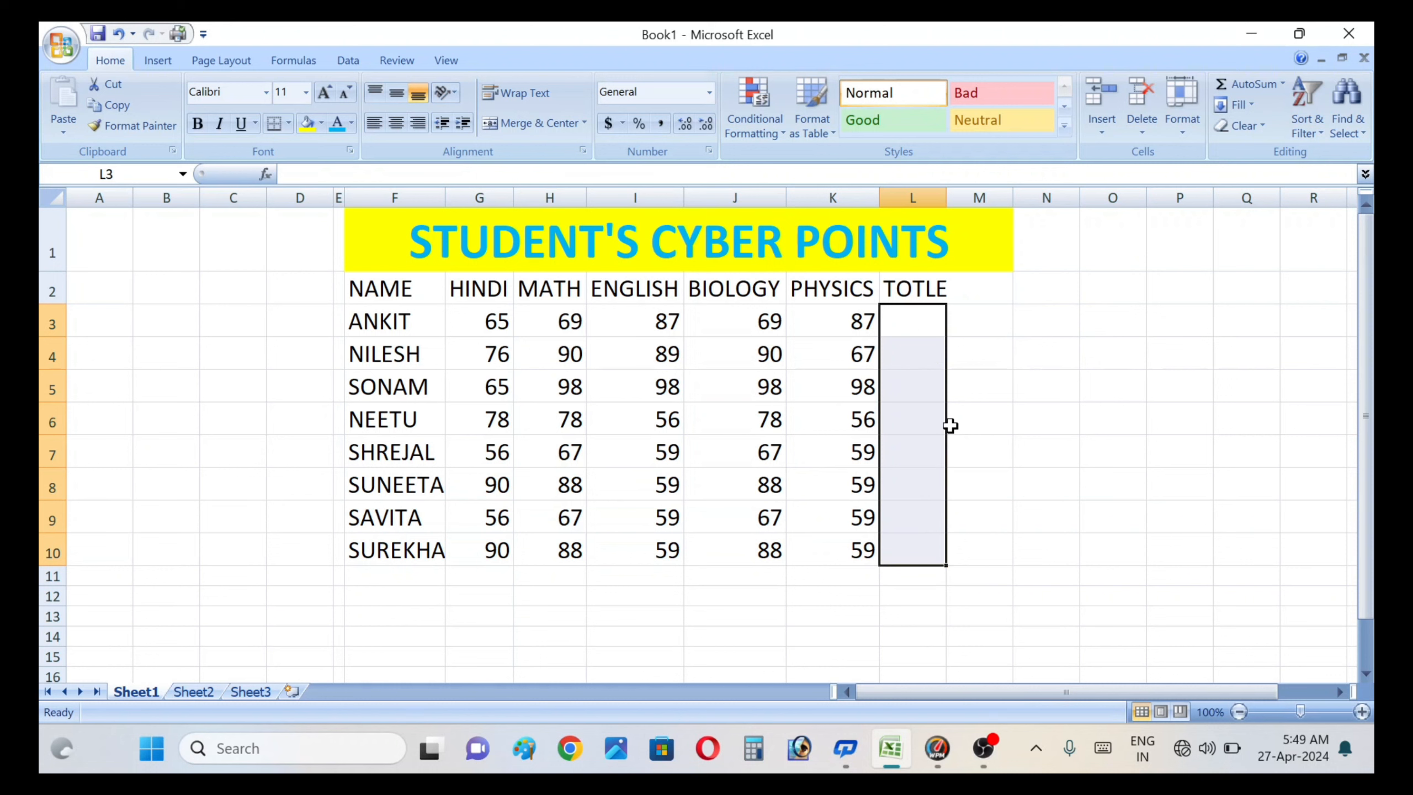
- Total the PHYSICS marks K3:K10 in cell K11 with AutoSum
{"action": "left_click", "coordinate": [839, 573]}
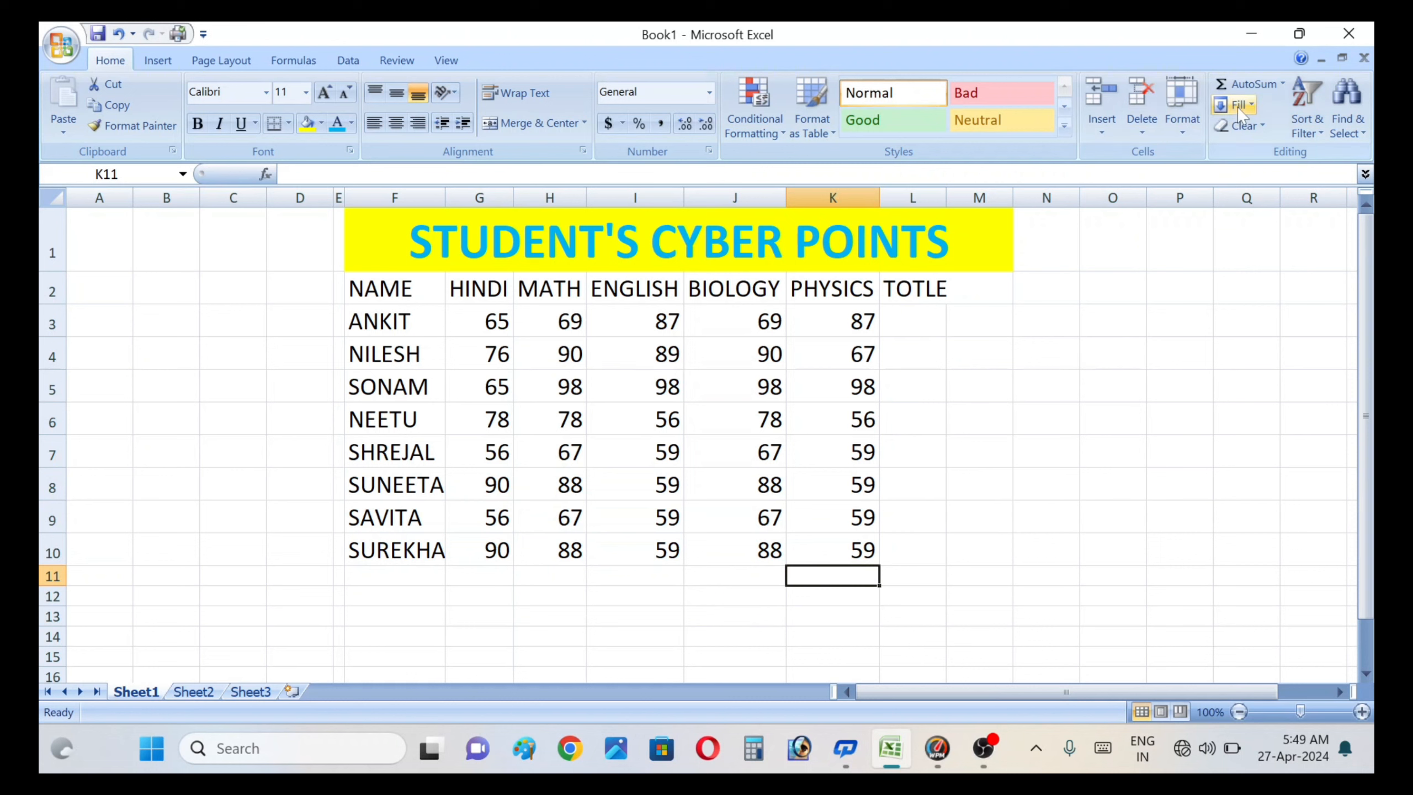
{"action": "left_click", "coordinate": [1268, 84]}
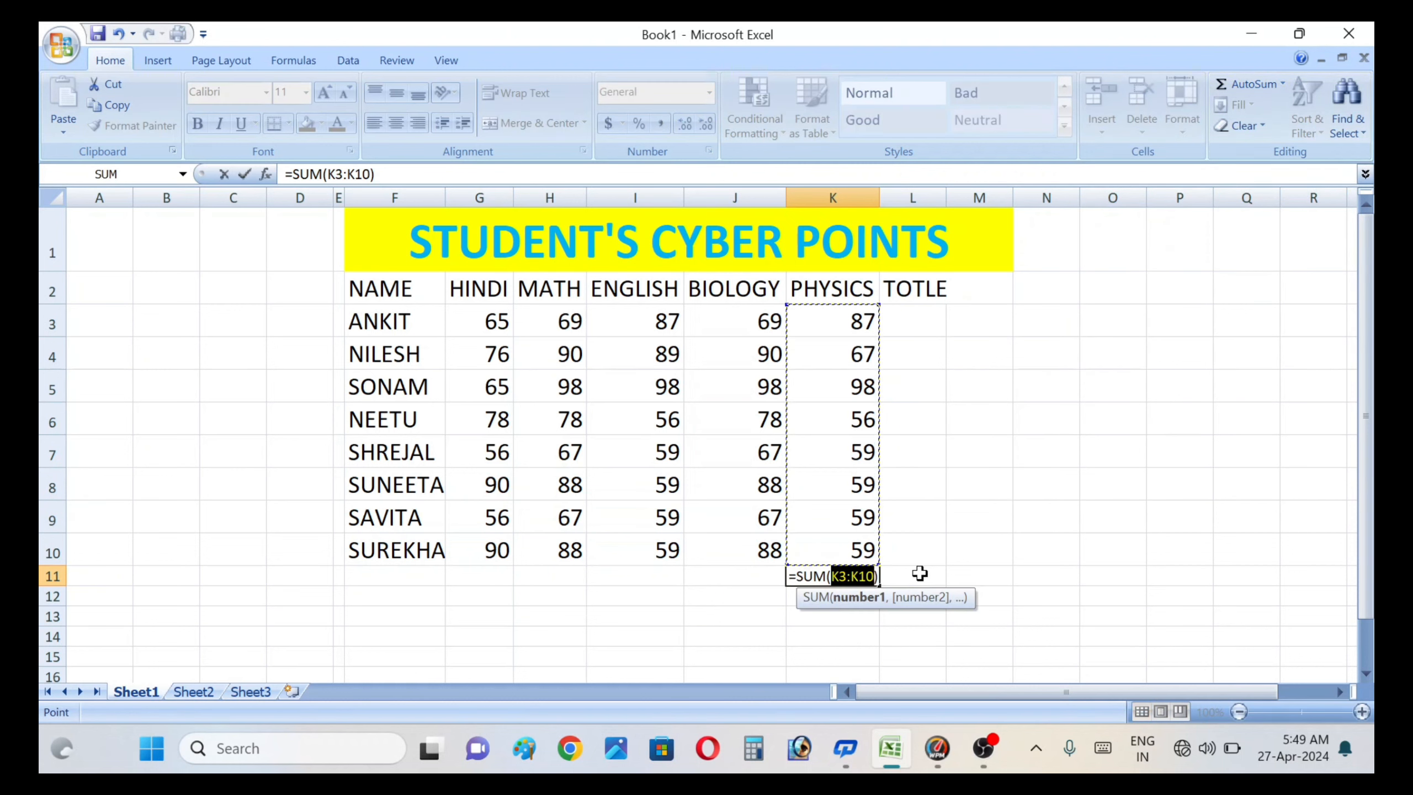
{"action": "key", "text": "Return"}
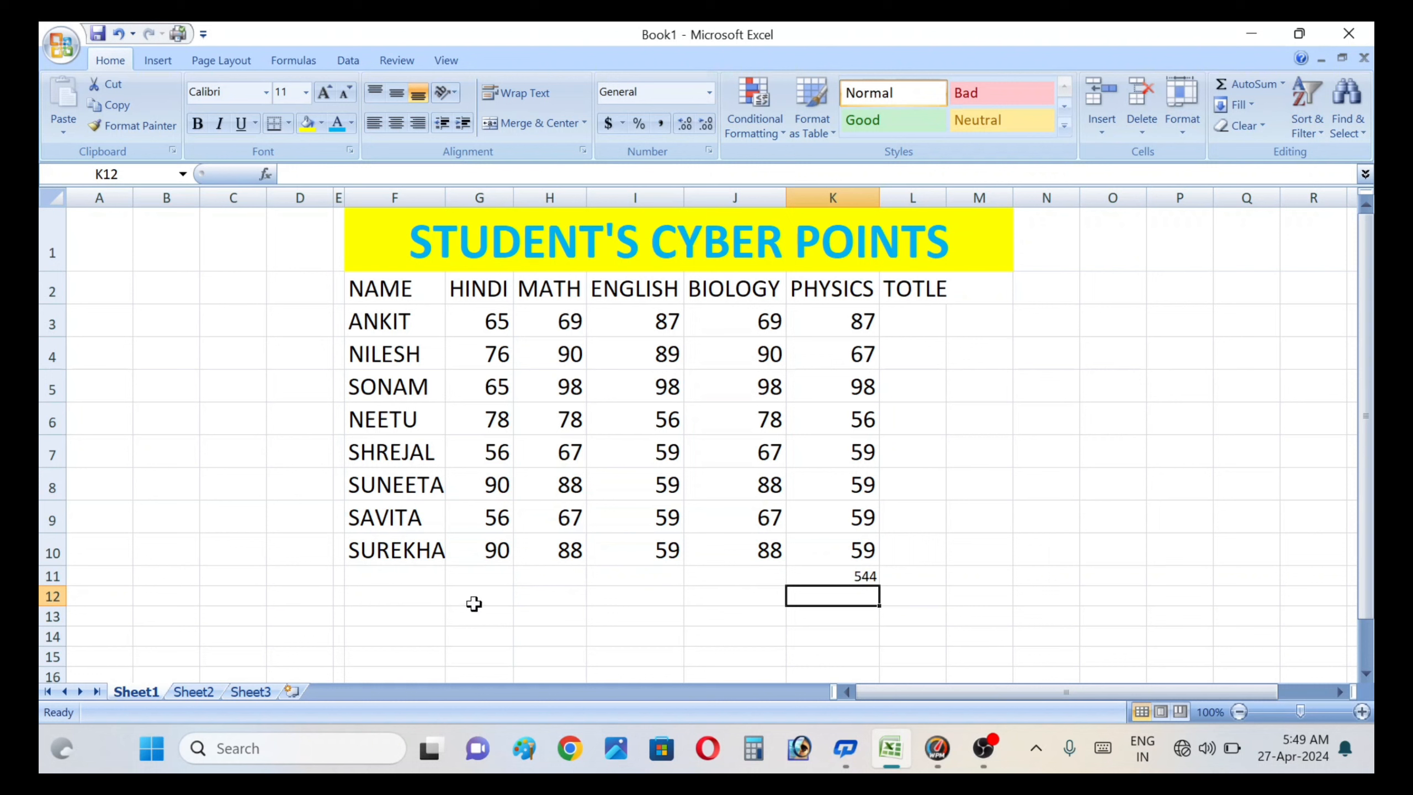
- Enter the formula =SUM(J3:J10) in cell J11 to total the BIOLOGY marks
{"action": "left_click", "coordinate": [764, 574]}
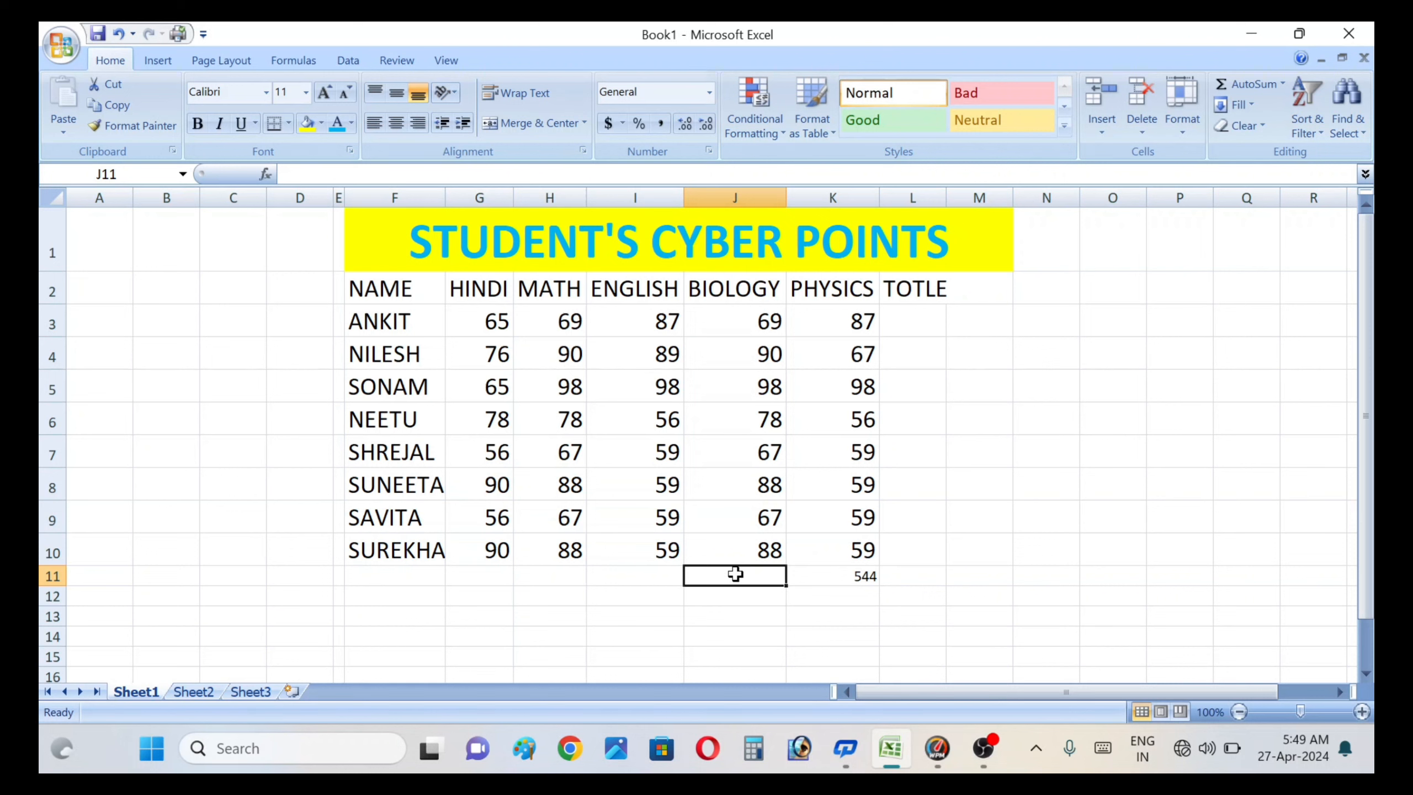
{"action": "type", "text": "=SUM"}
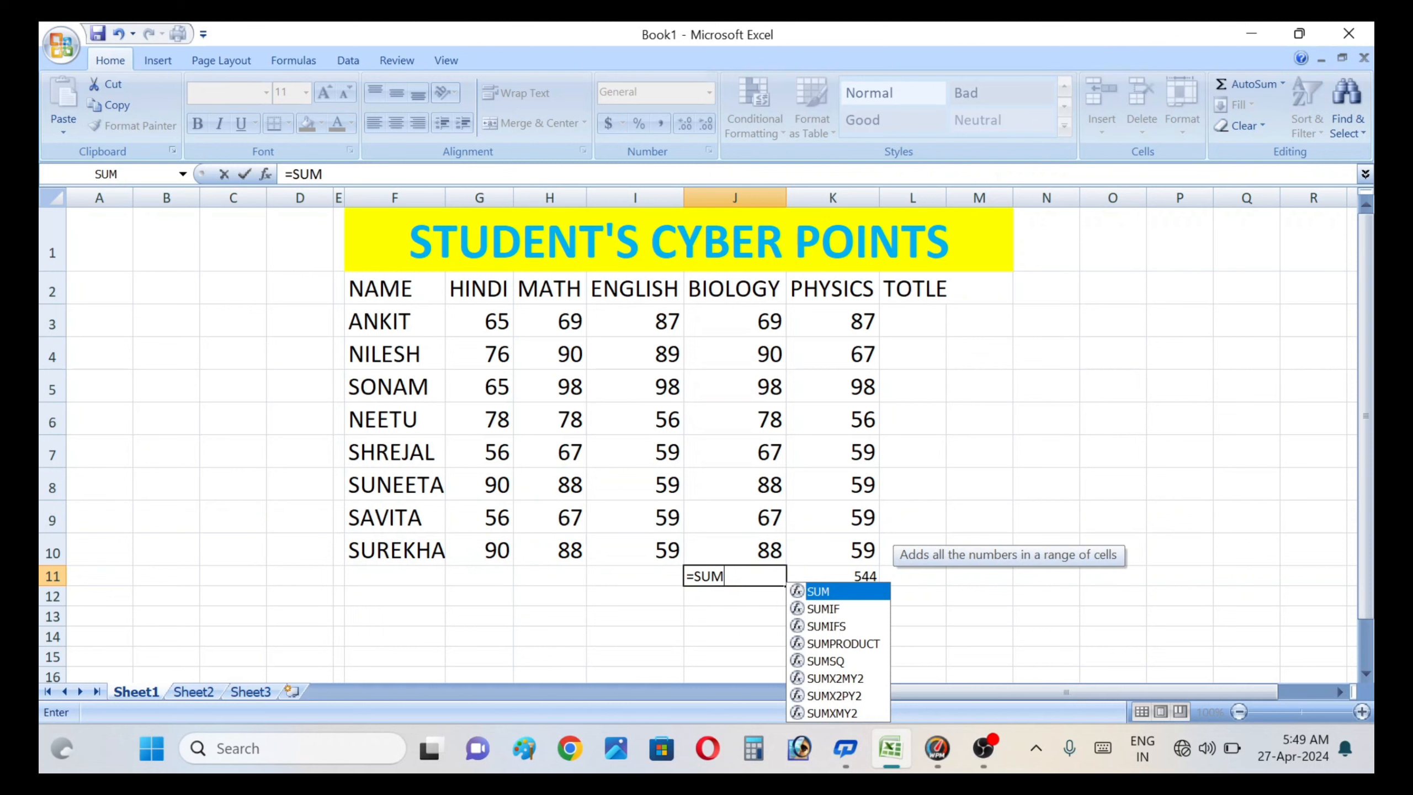
{"action": "type", "text": "("}
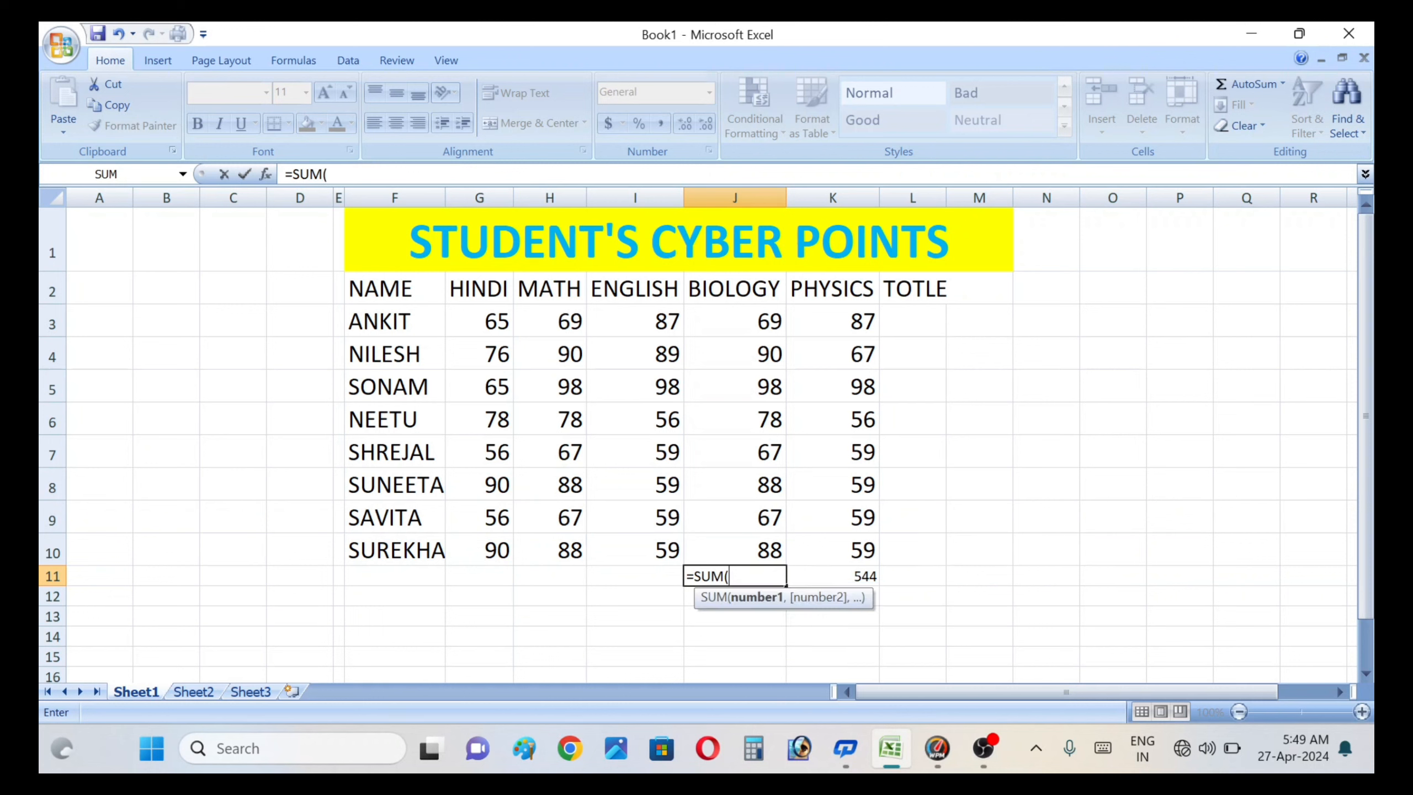
{"action": "left_click", "coordinate": [764, 551]}
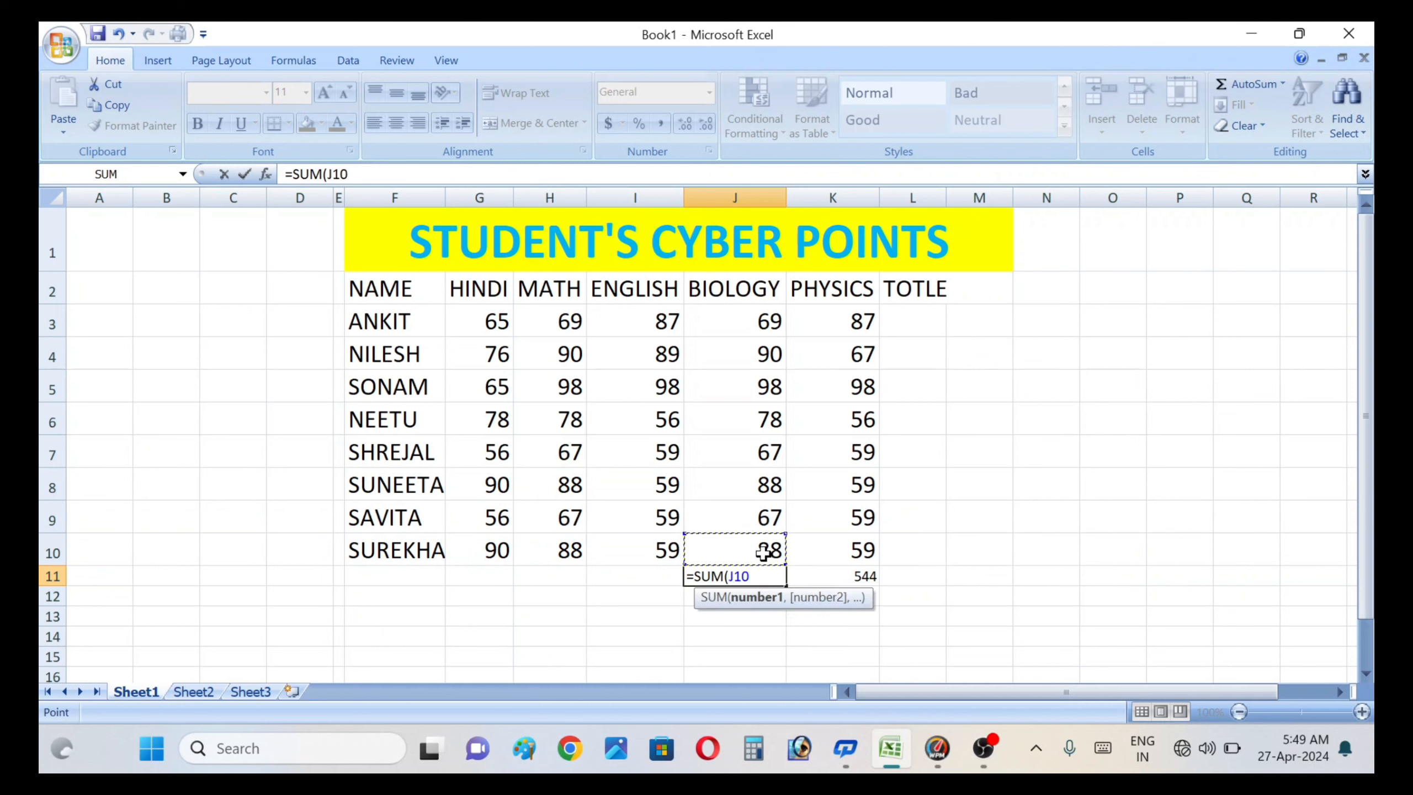
{"action": "left_click_drag", "start_coordinate": [764, 551], "coordinate": [768, 445]}
{"action": "key", "text": "shift+Up"}
{"action": "key", "text": "shift+Up"}
{"action": "key", "text": "shift+Up"}
{"action": "key", "text": "shift+Up"}
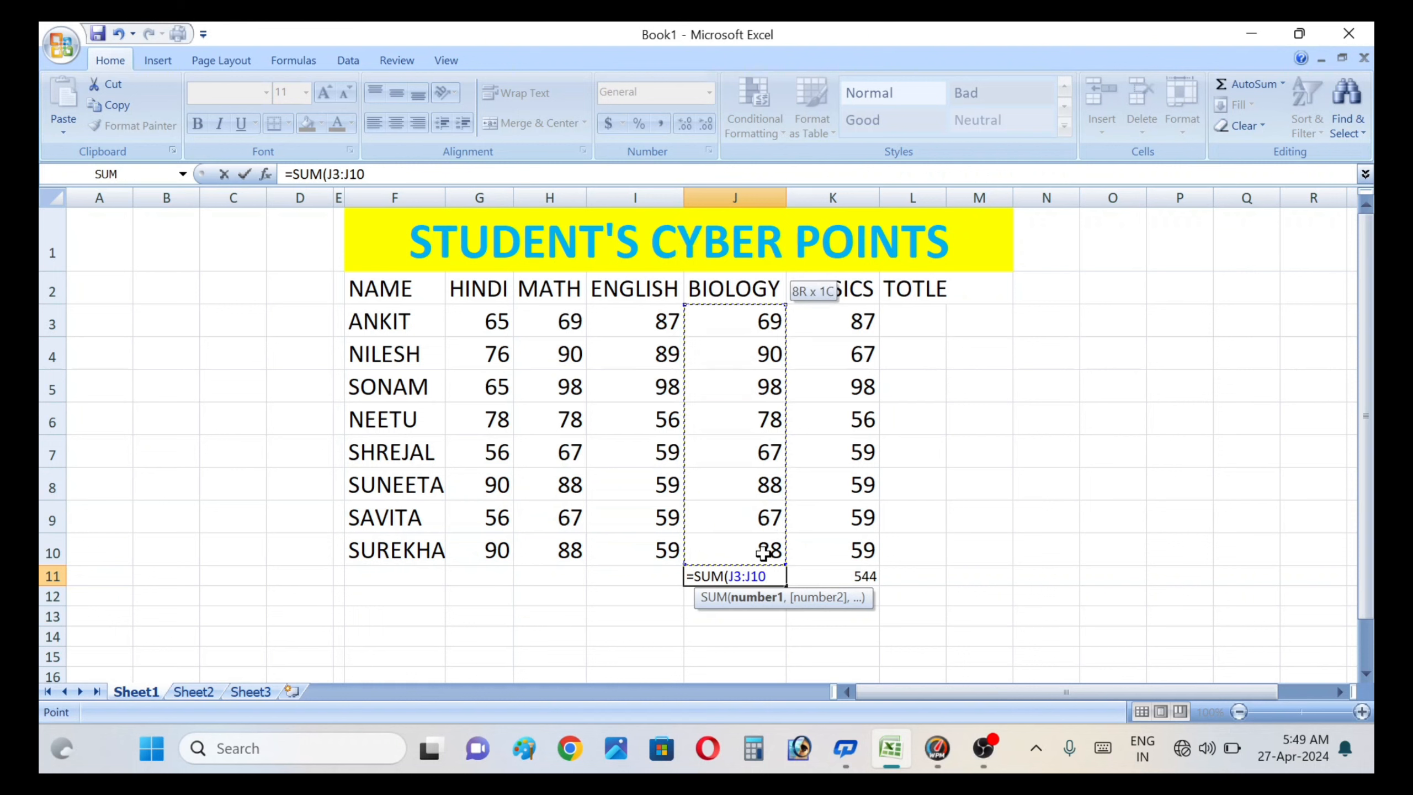
{"action": "type", "text": ")"}
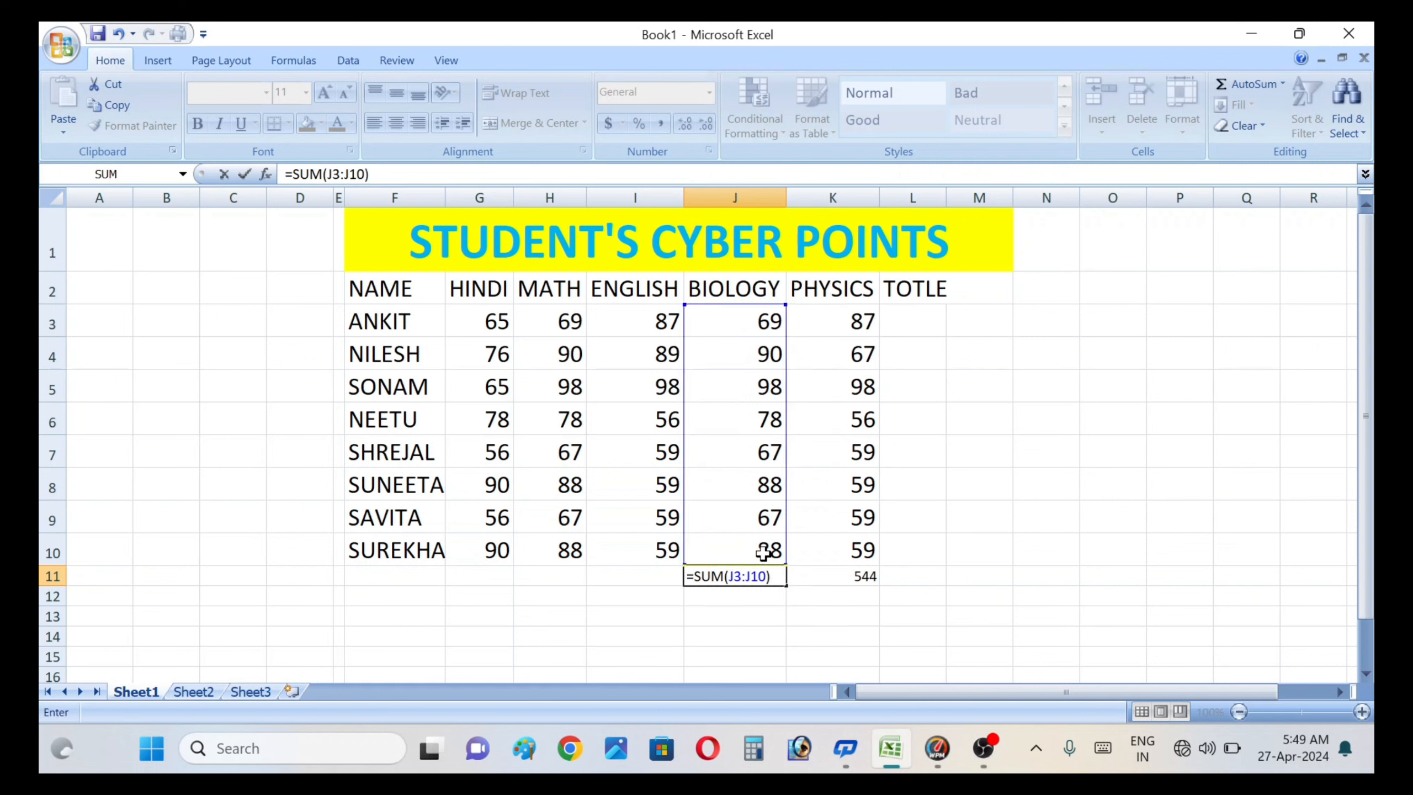
{"action": "key", "text": "Return"}
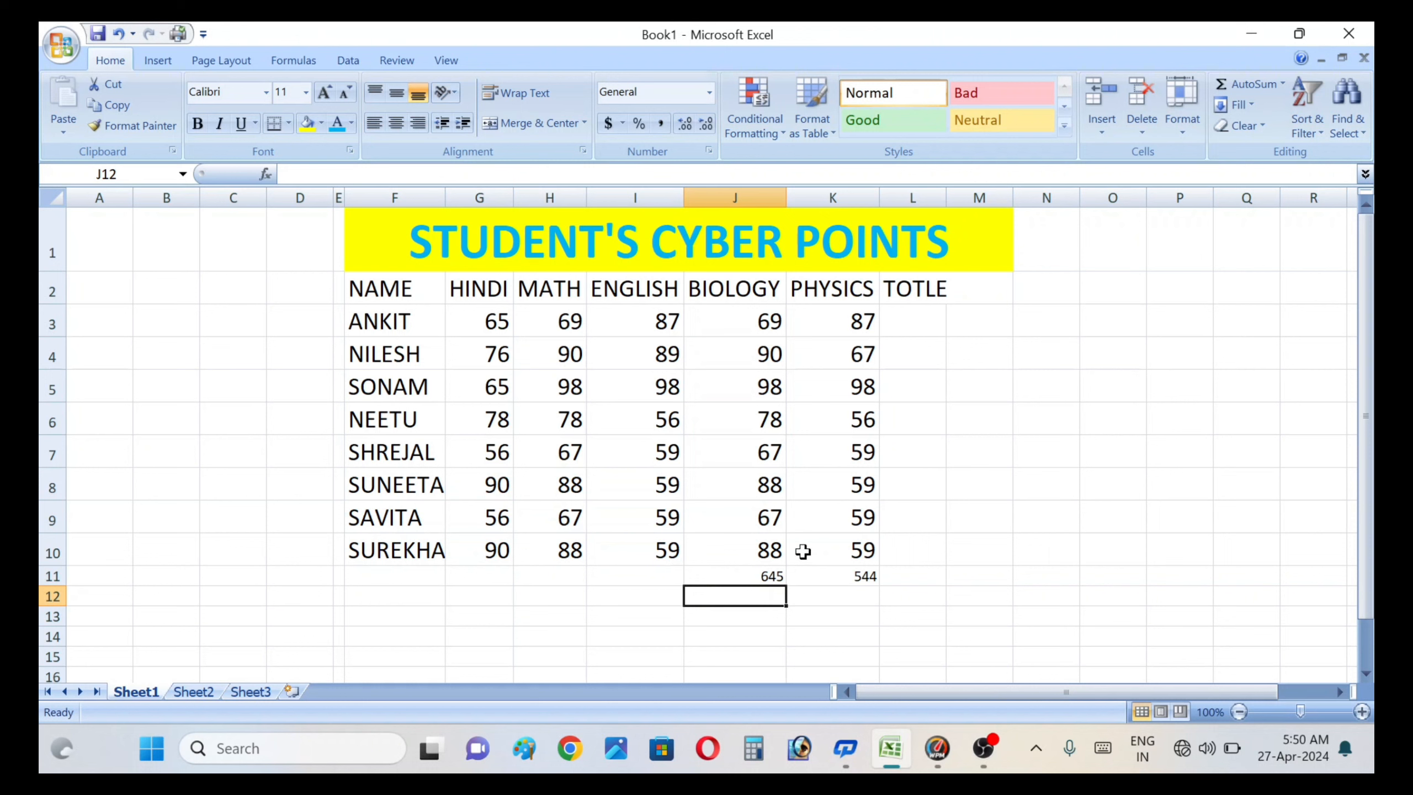
- Clear the BIOLOGY and PHYSICS column totals in J11:K11
{"action": "left_click", "coordinate": [778, 569]}
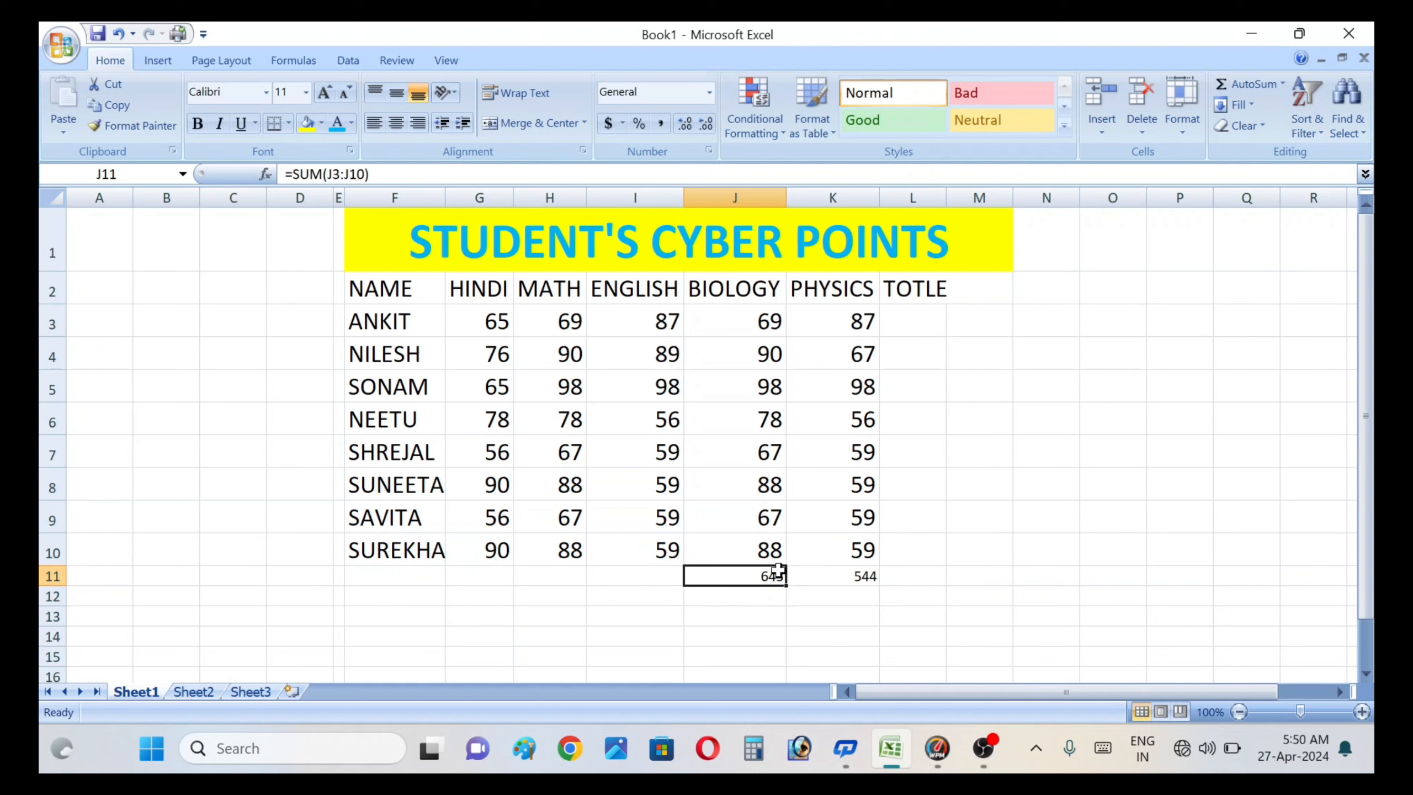
{"action": "key", "text": "Right"}
{"action": "key", "text": "Right"}
{"action": "key", "text": "Right"}
{"action": "key", "text": "Right"}
{"action": "key", "text": "Right"}
{"action": "key", "text": "Right"}
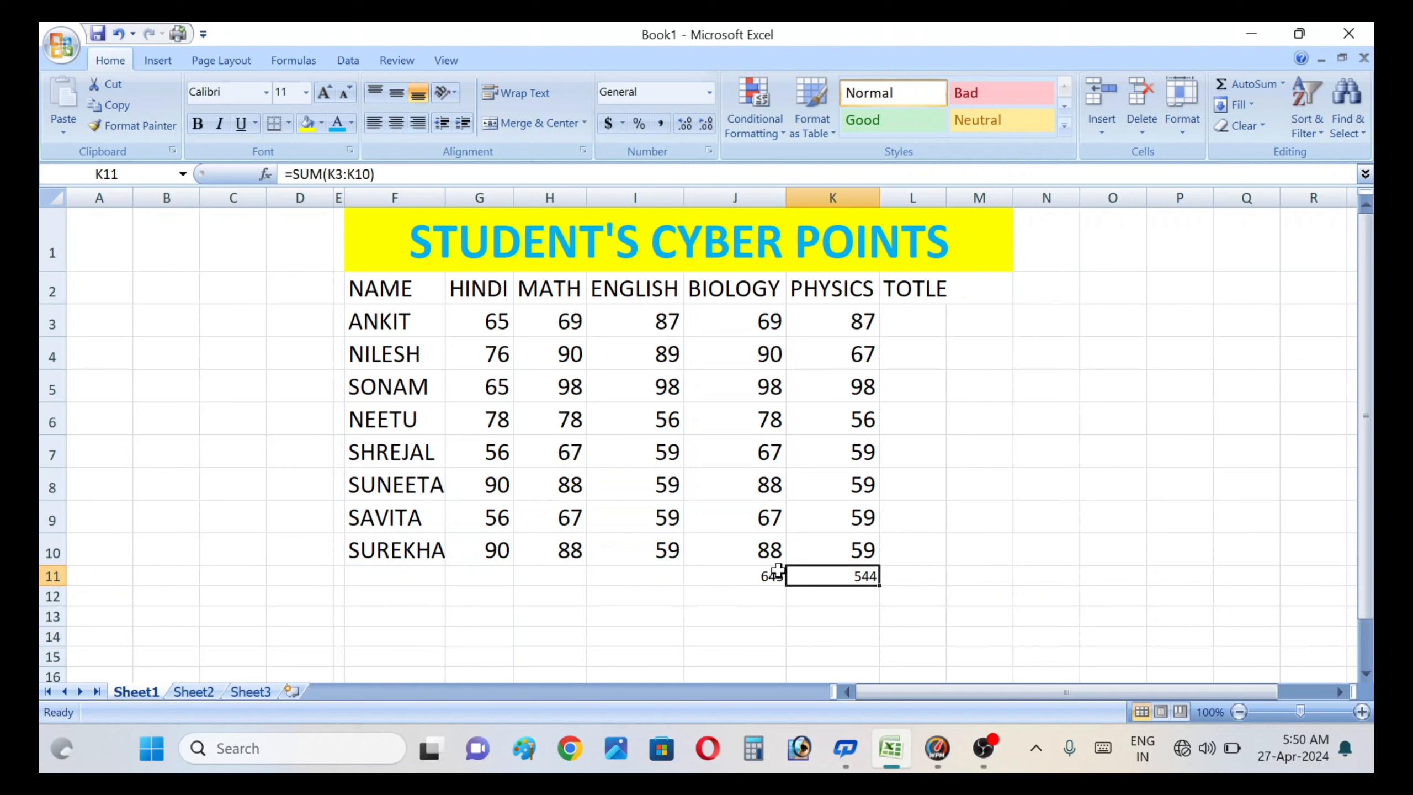
{"action": "key", "text": "Left"}
{"action": "key", "text": "Left"}
{"action": "key", "text": "Left"}
{"action": "key", "text": "Left"}
{"action": "key", "text": "Left"}
{"action": "key", "text": "shift+Left"}
{"action": "key", "text": "Delete"}
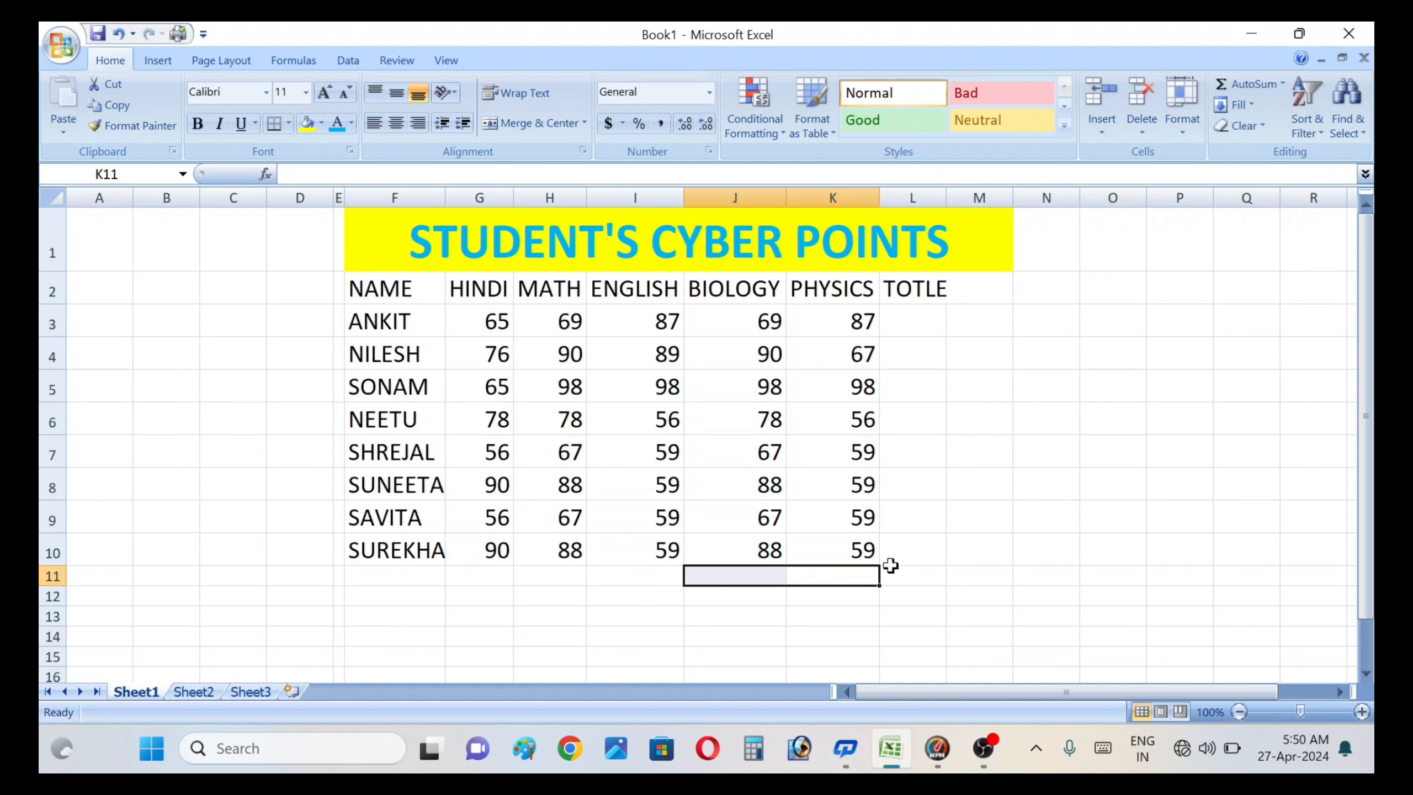
{"action": "left_click", "coordinate": [911, 559]}
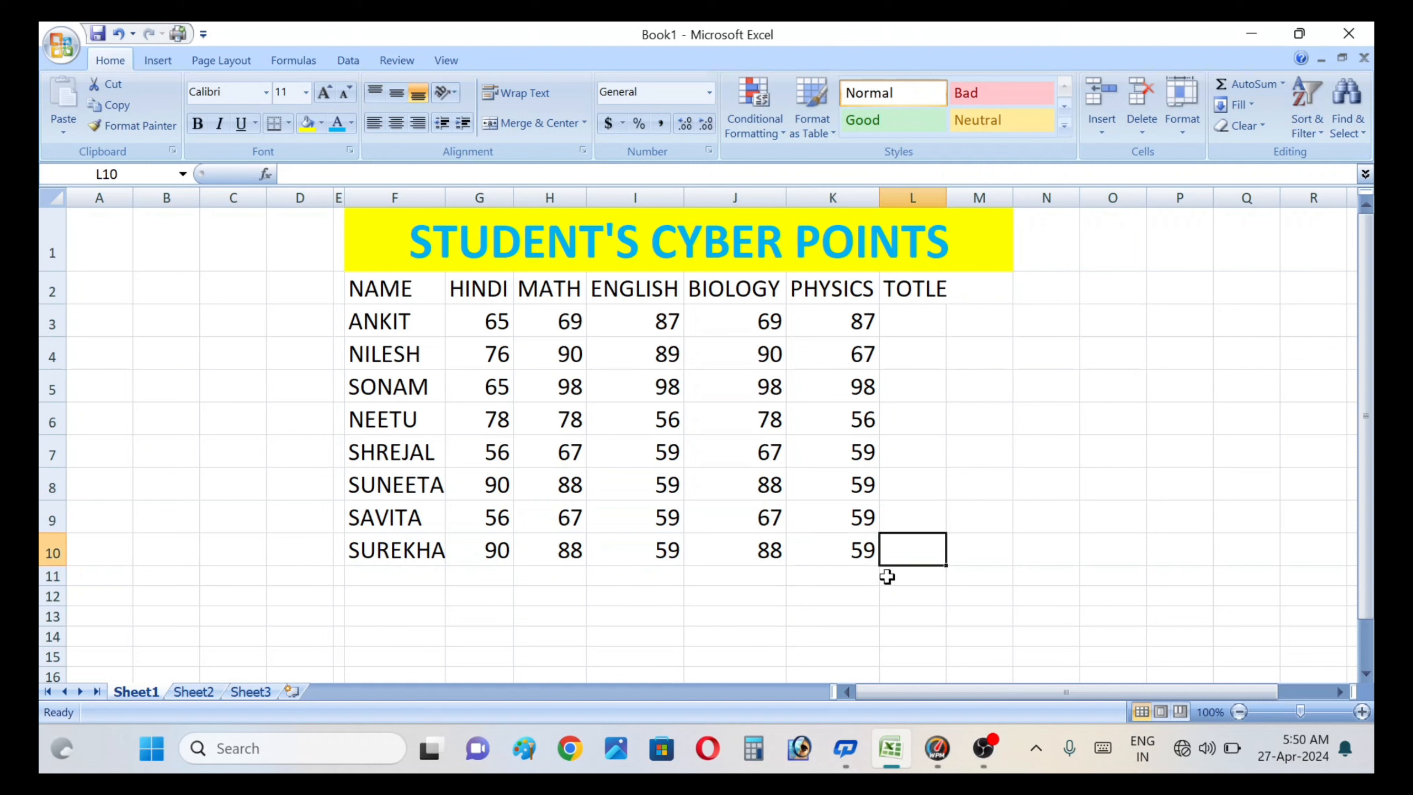
{"action": "left_click", "coordinate": [924, 510]}
{"action": "left_click", "coordinate": [988, 511]}
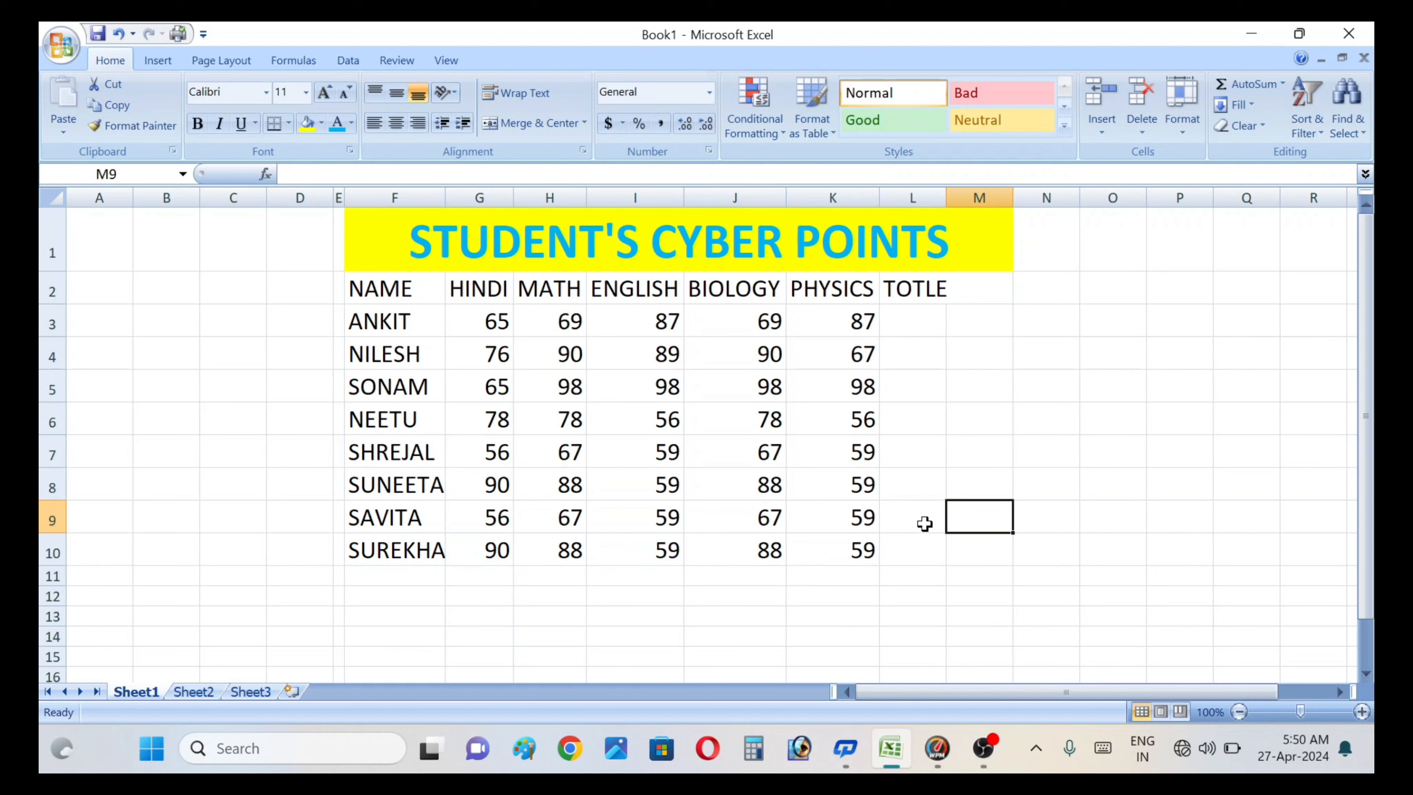
{"action": "left_click", "coordinate": [915, 419]}
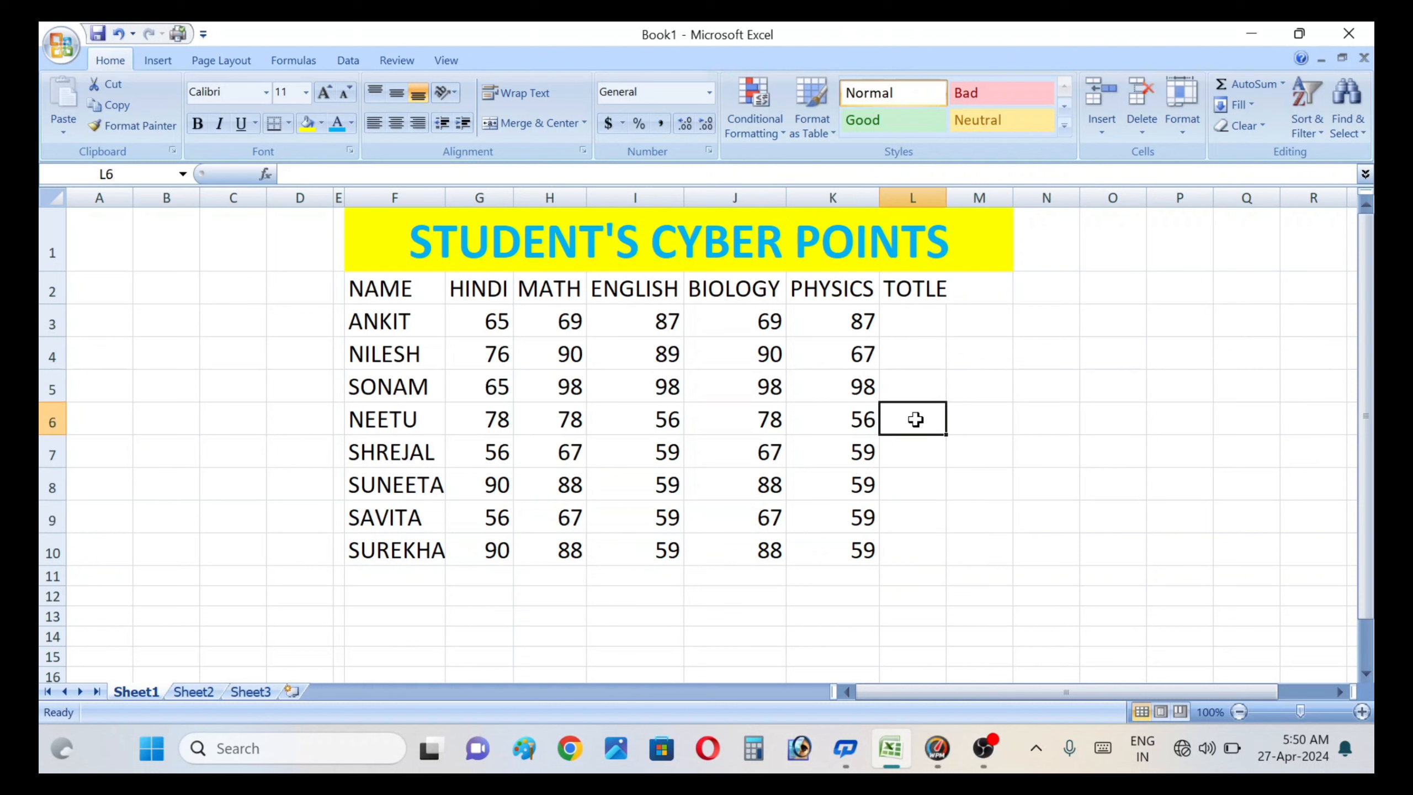
- Total all students' marks in G3:K10 in cell L3 with AutoSum
{"action": "left_click", "coordinate": [924, 324]}
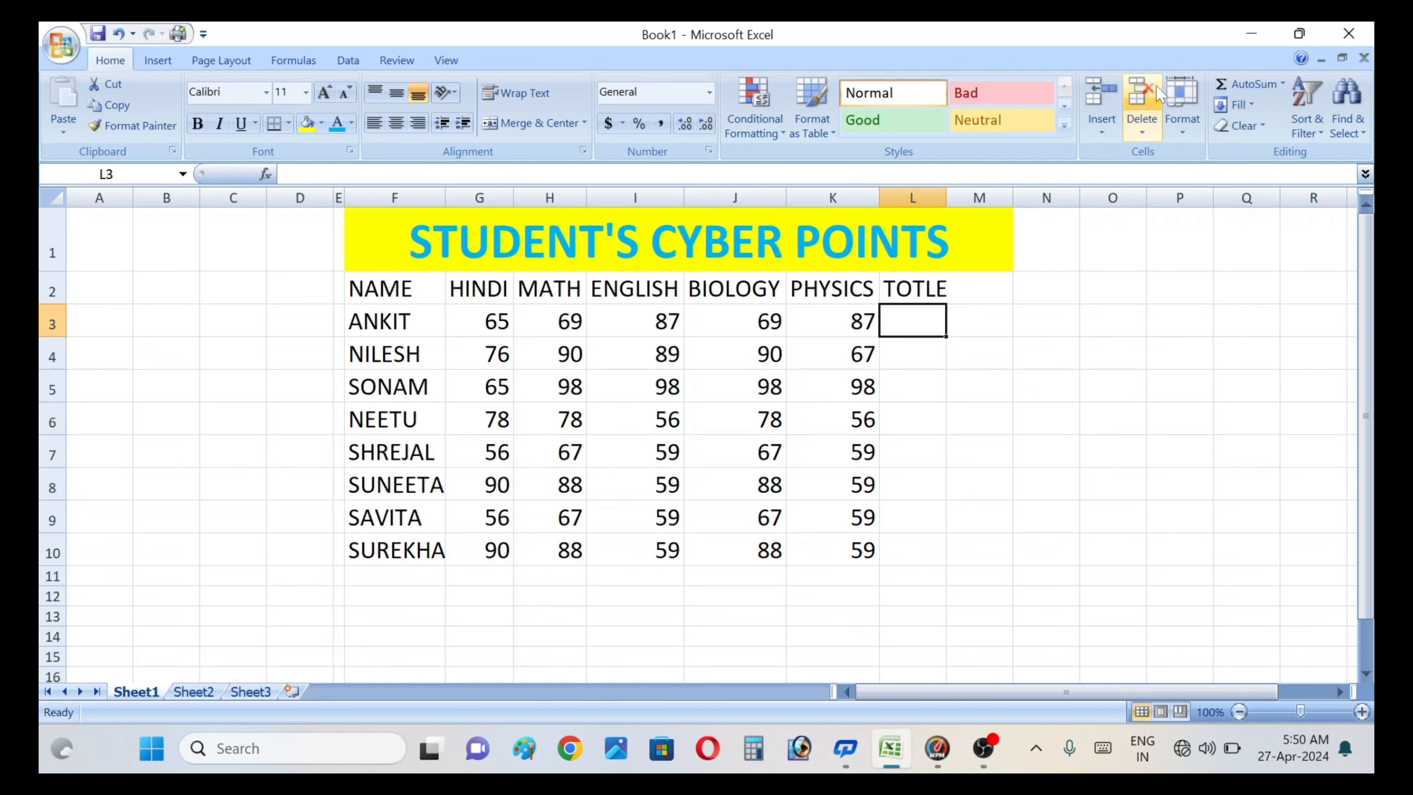
{"action": "left_click", "coordinate": [1244, 83]}
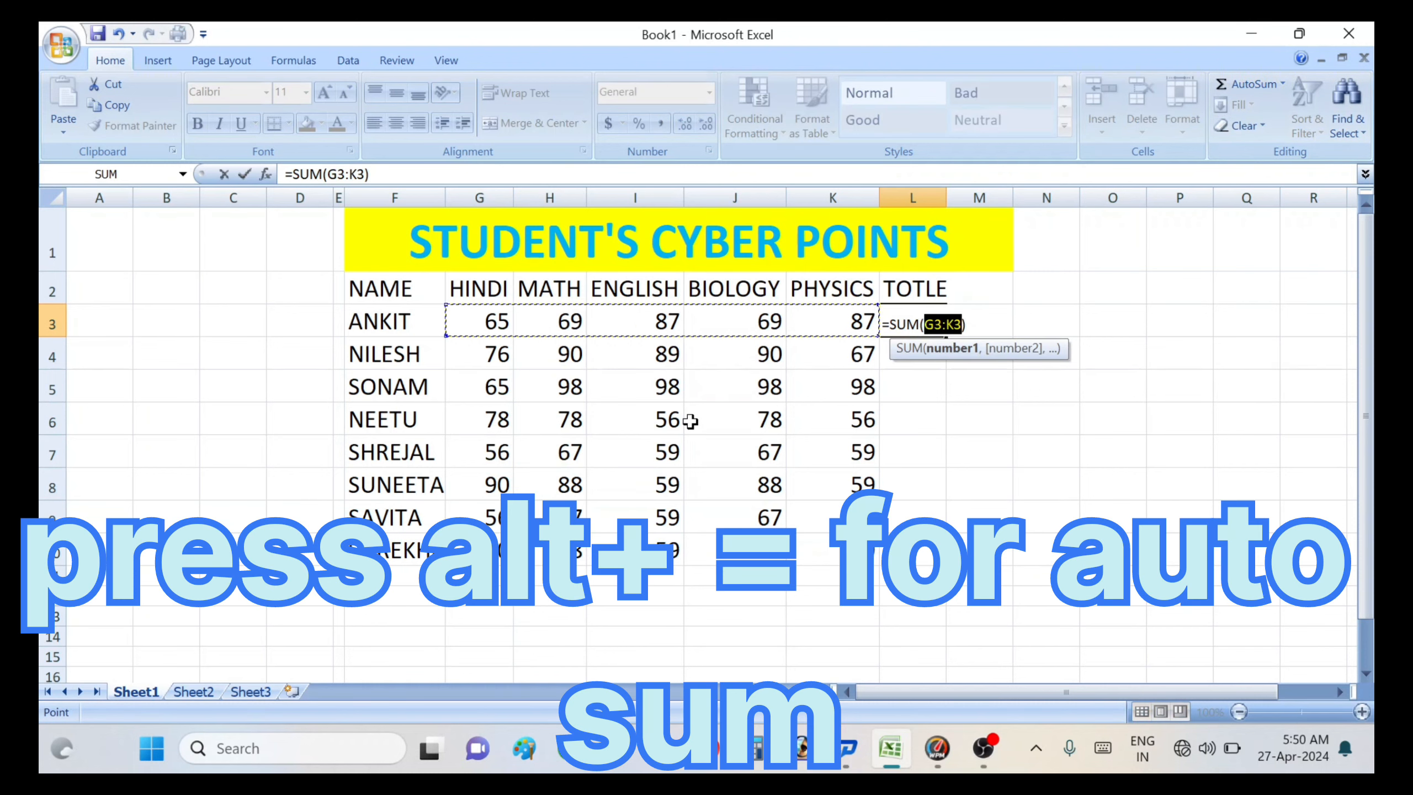
{"action": "key", "text": "shift+Down"}
{"action": "key", "text": "shift+Down"}
{"action": "key", "text": "shift+Down"}
{"action": "key", "text": "shift+Down"}
{"action": "key", "text": "shift+Down"}
{"action": "key", "text": "shift+Down"}
{"action": "key", "text": "shift+Down"}
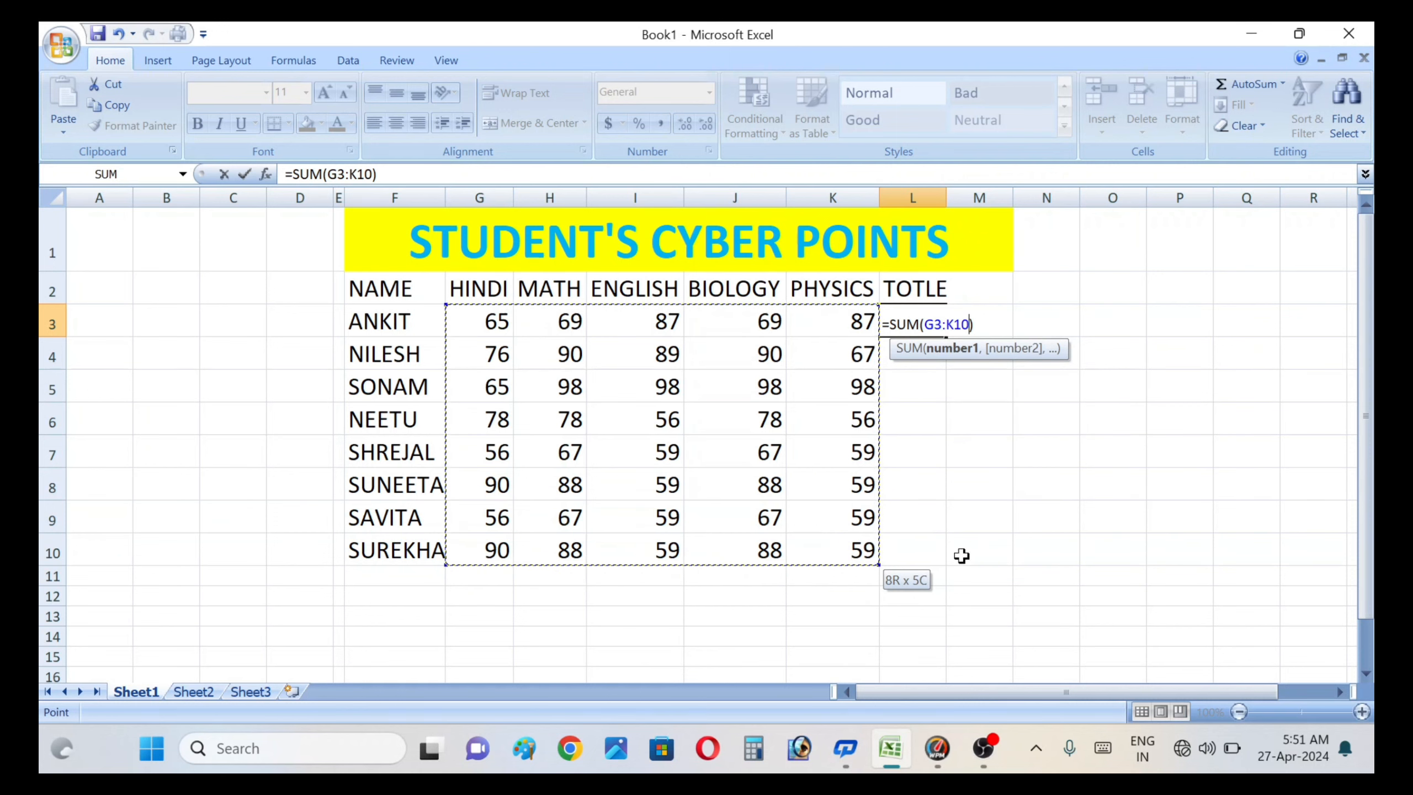
{"action": "key", "text": "Return"}
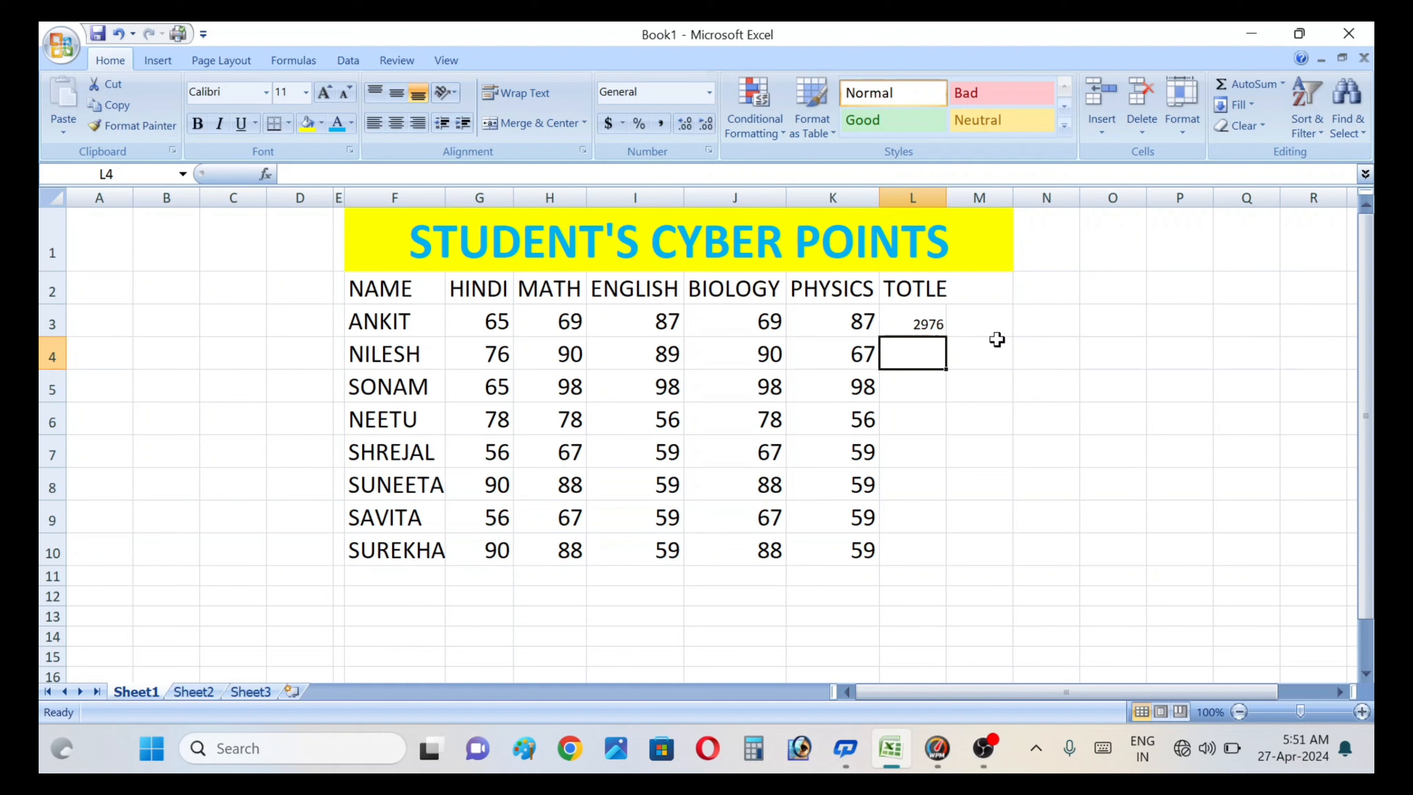
- Clear the grand total in L3 and the TOTLE heading in L2
{"action": "left_click", "coordinate": [920, 331]}
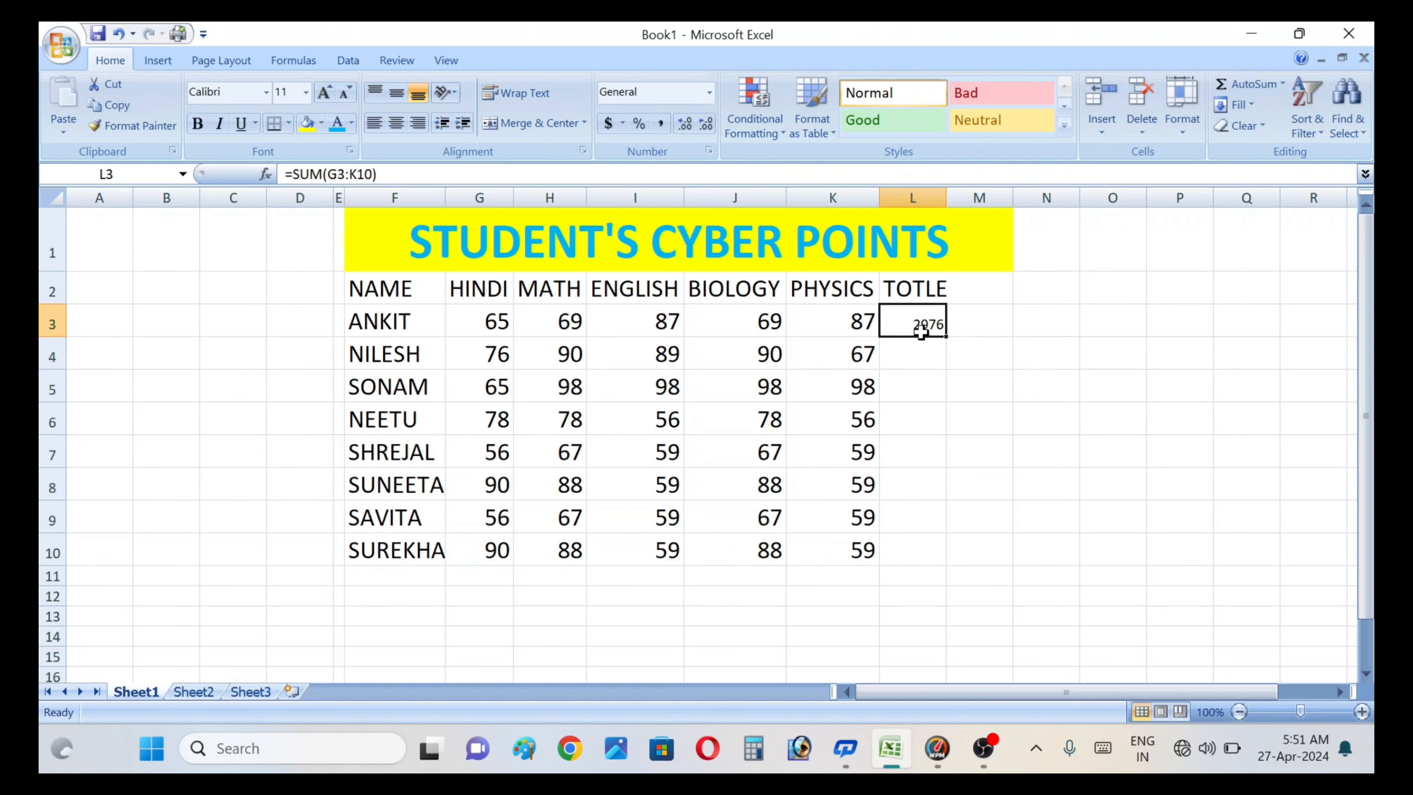
{"action": "key", "text": "Down"}
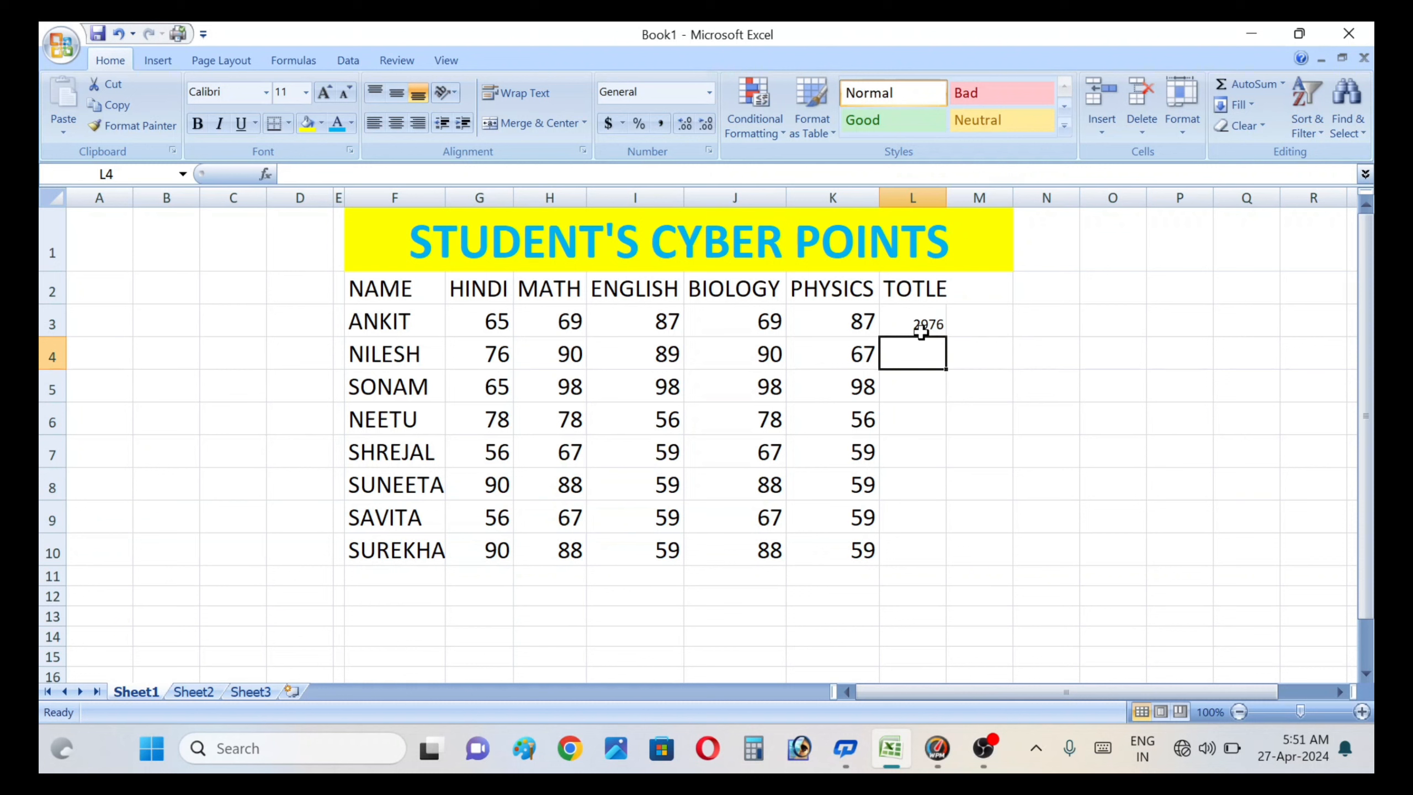
{"action": "key", "text": "BackSpace"}
{"action": "left_click", "coordinate": [939, 328]}
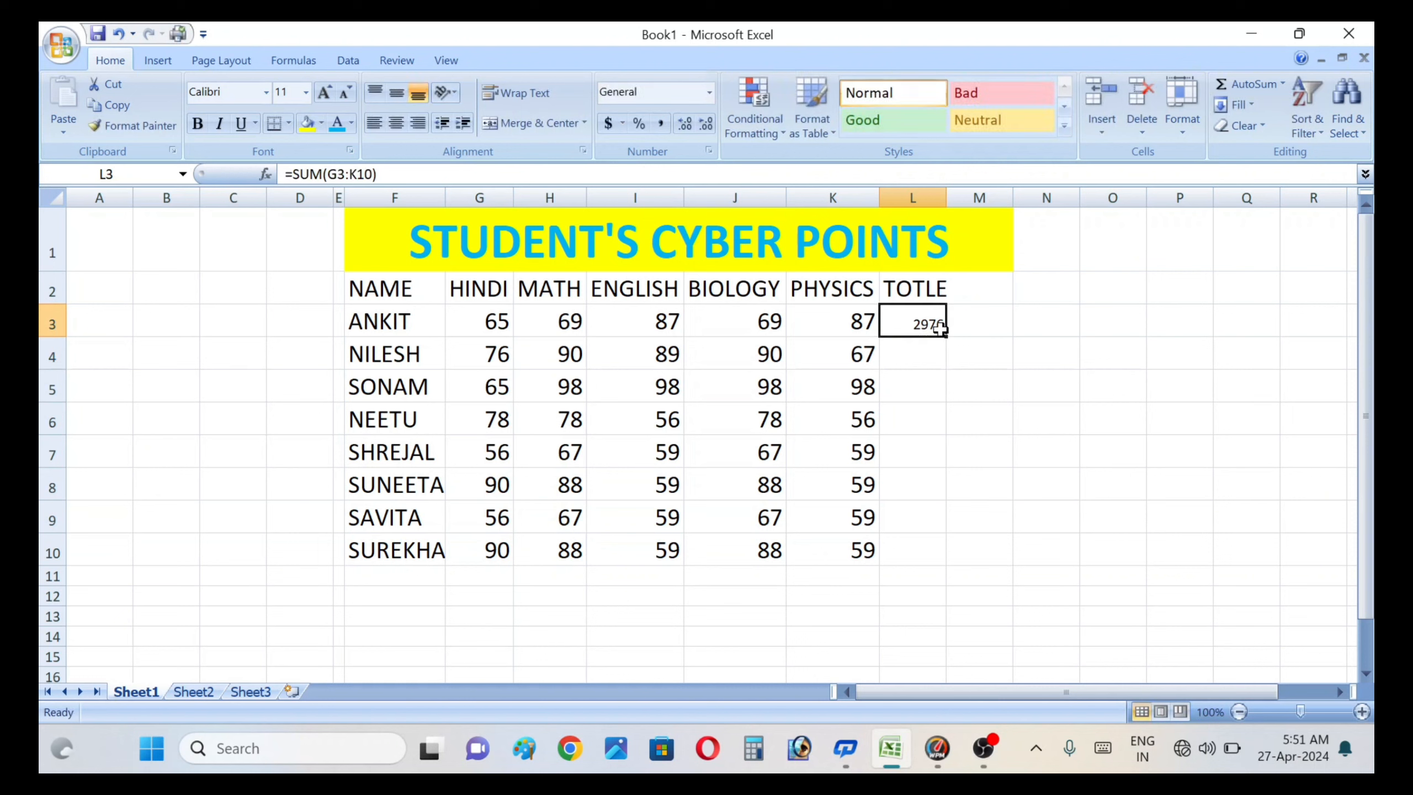
{"action": "key", "text": "BackSpace"}
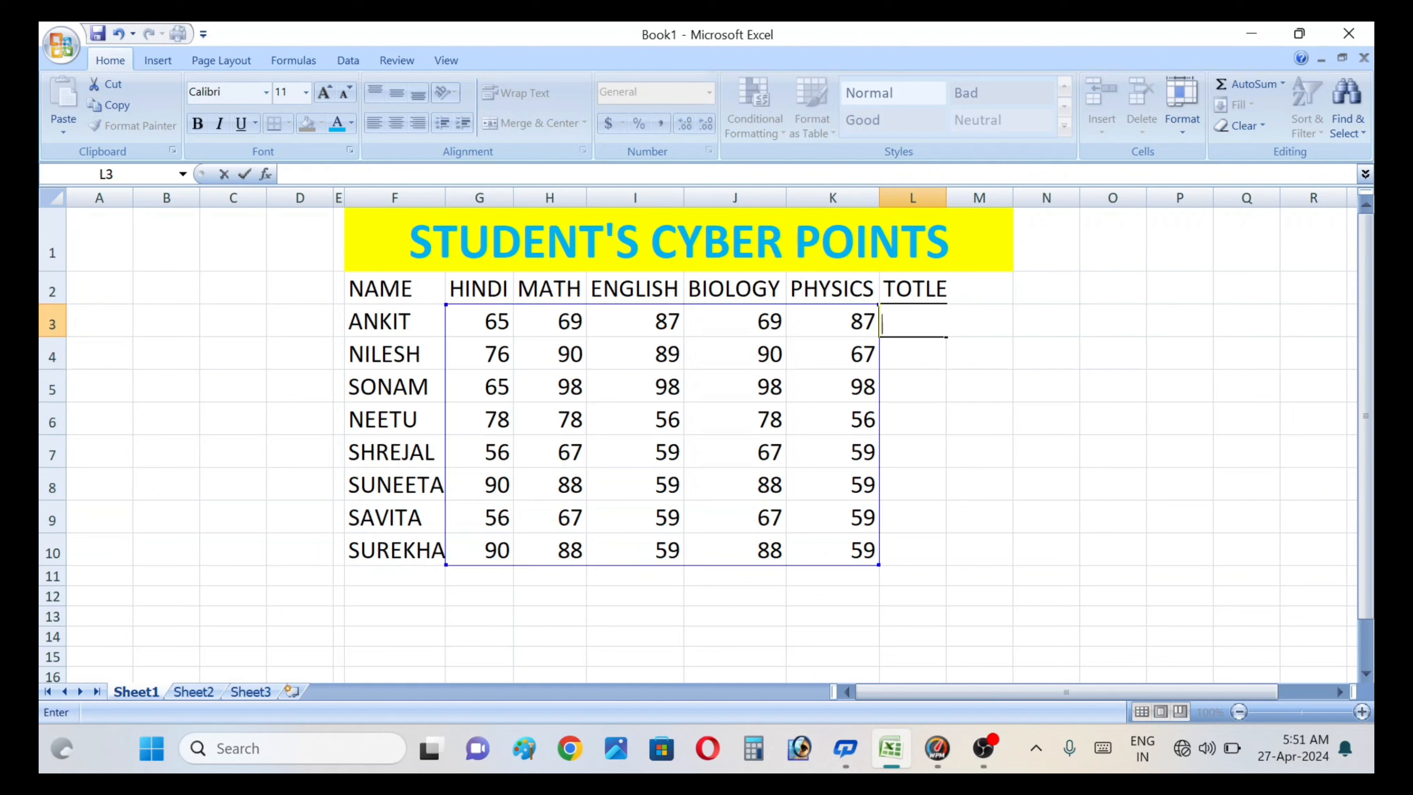
{"action": "left_click", "coordinate": [926, 279]}
{"action": "key", "text": "BackSpace"}
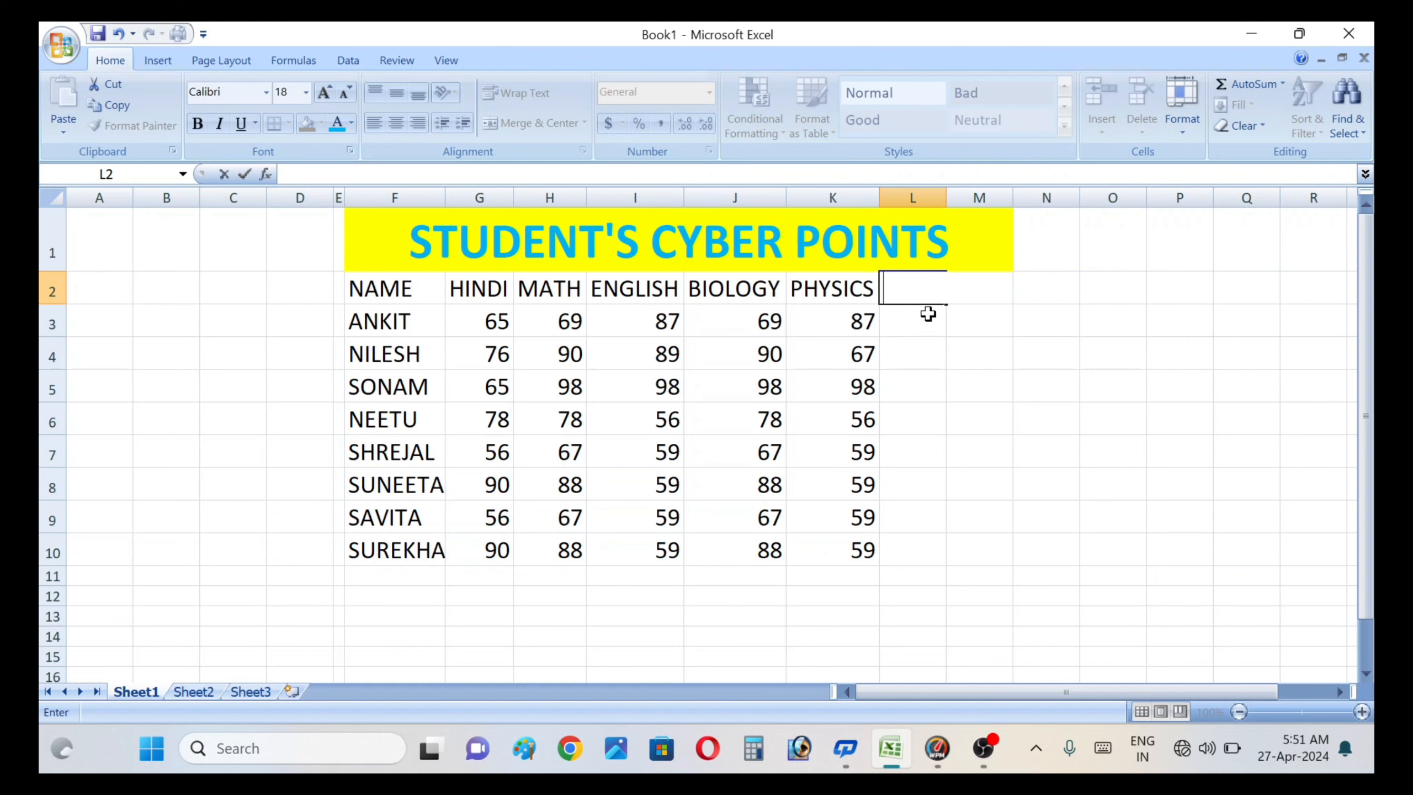
- Enter the heading VRTAGE in L2 and autofit the width of column L
{"action": "left_click", "coordinate": [1282, 84]}
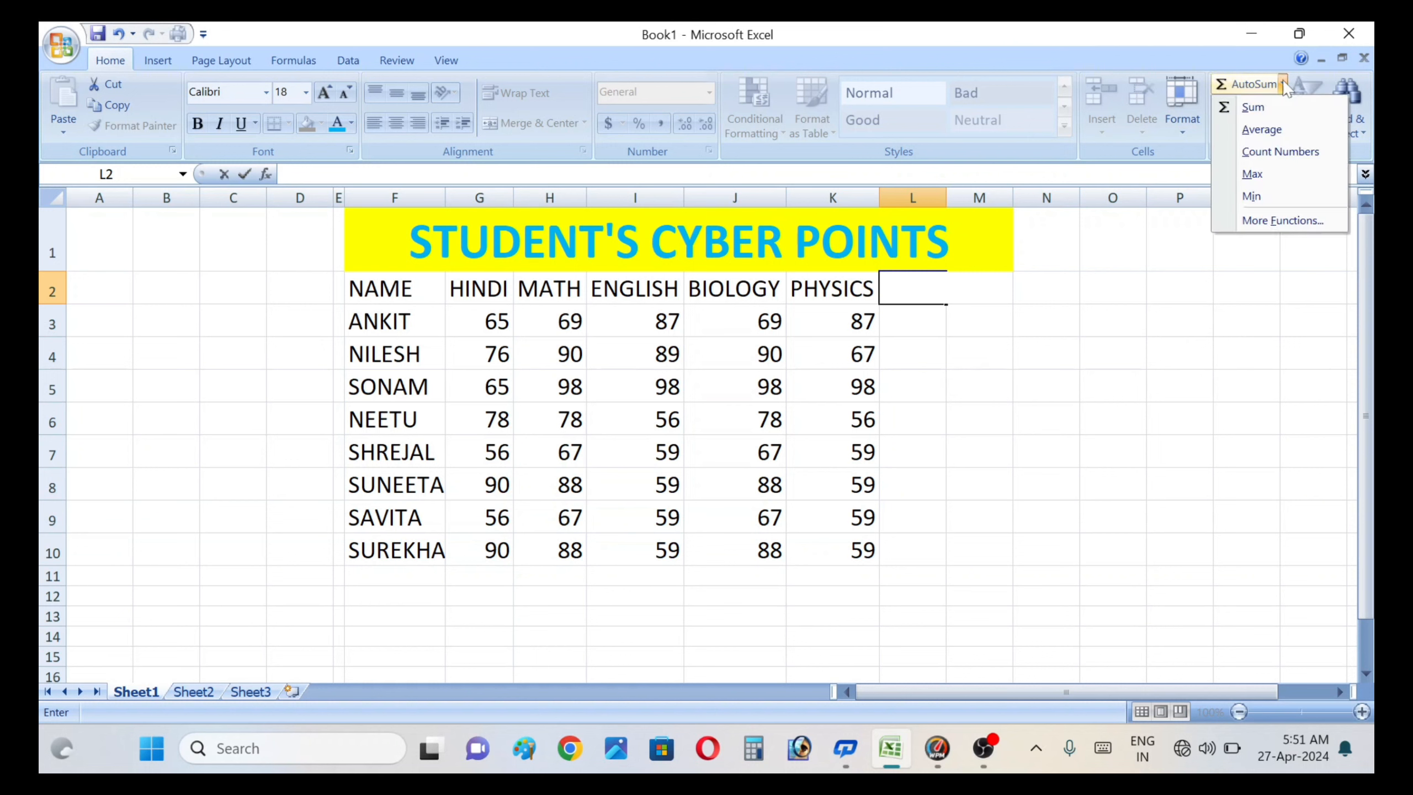
{"action": "left_click", "coordinate": [909, 288]}
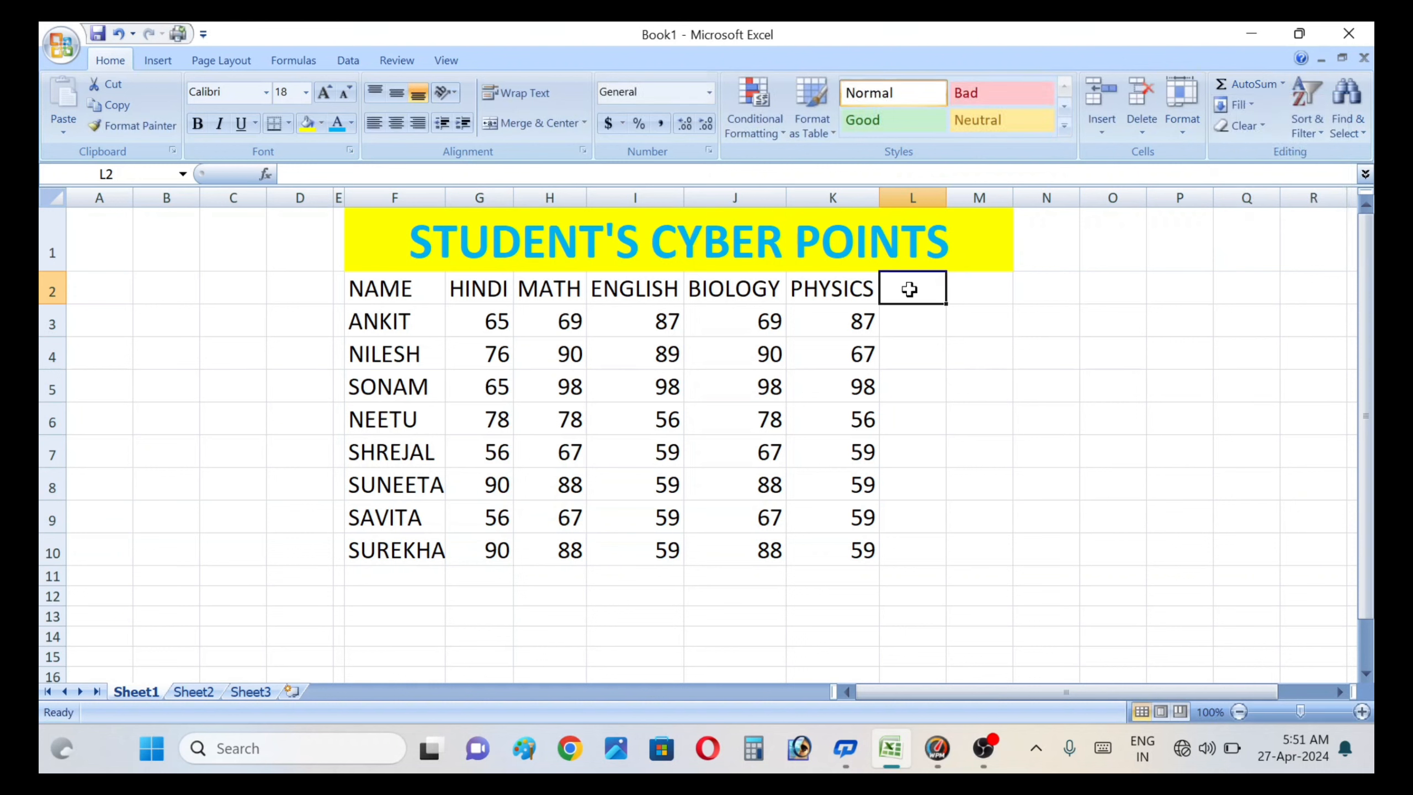
{"action": "type", "text": "VRTAGE"}
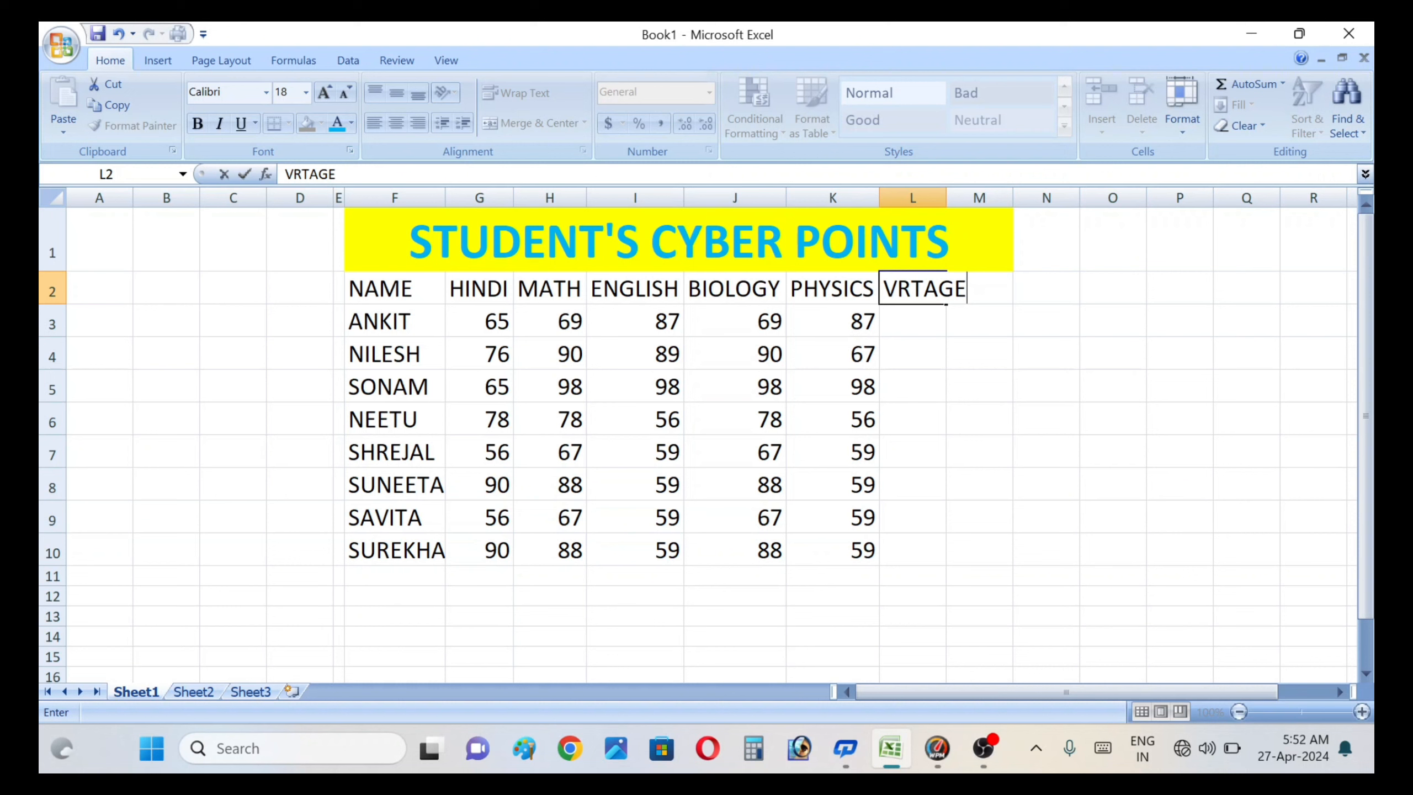
{"action": "left_click", "coordinate": [924, 195]}
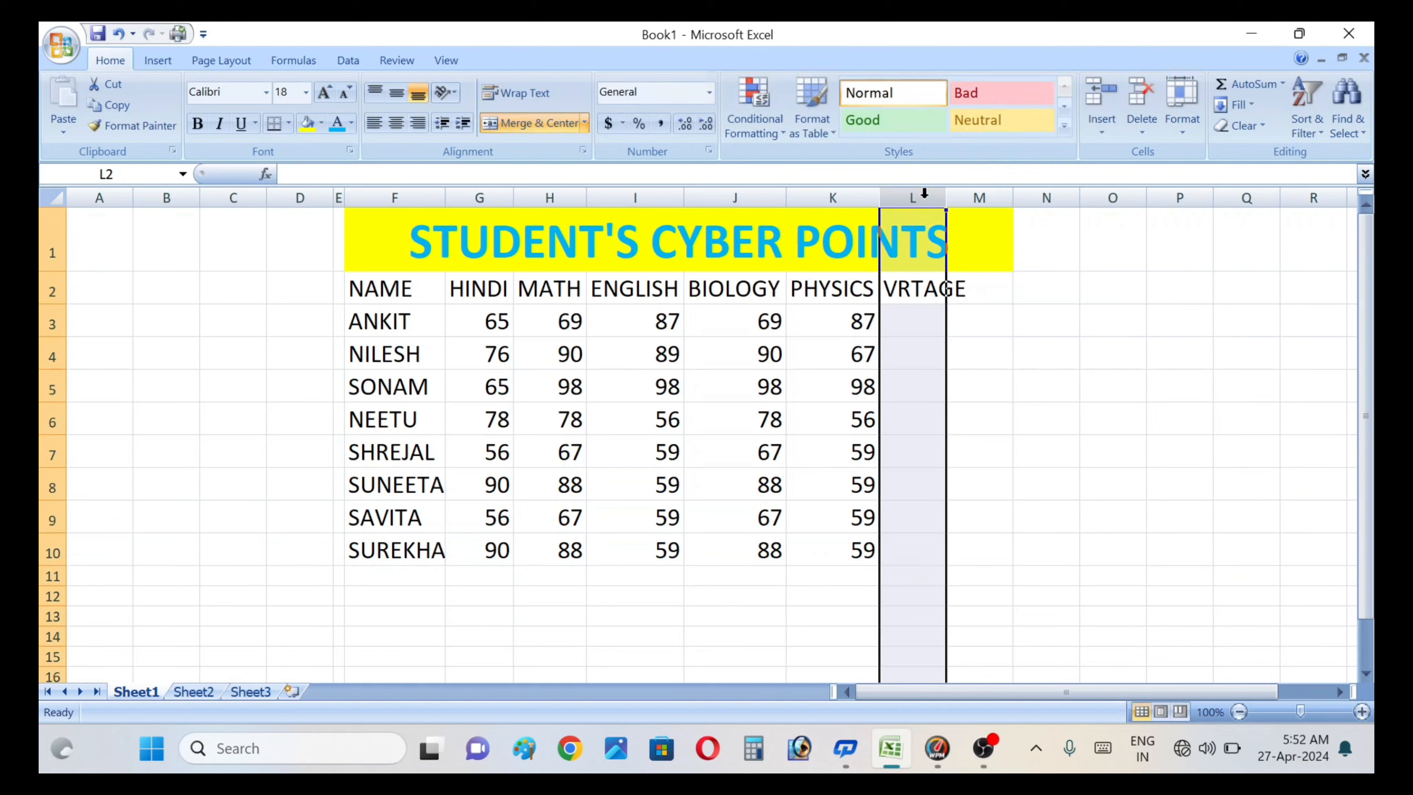
{"action": "double_click", "coordinate": [945, 196]}
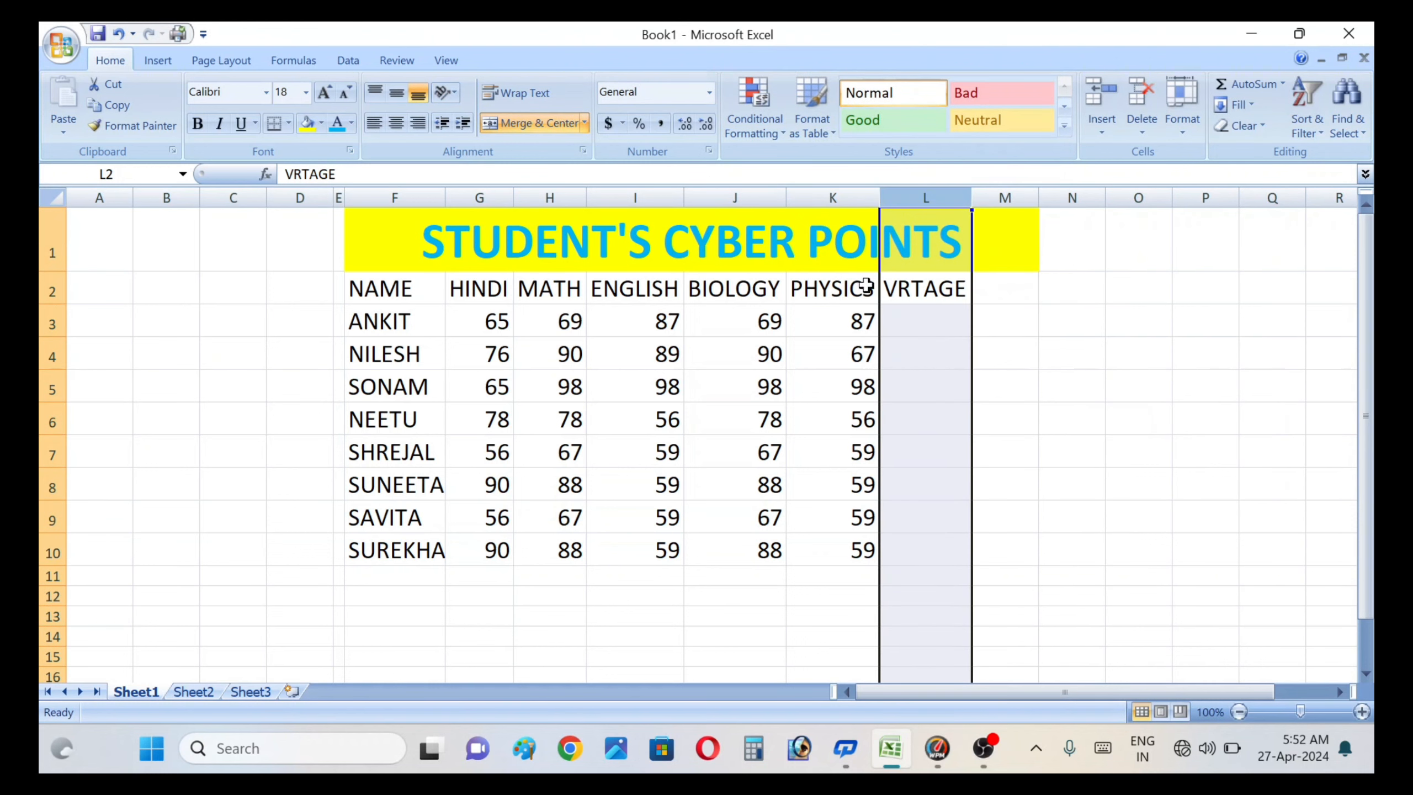
- Replace the heading in L2 with AVERAGE and select L3 below it
{"action": "left_click", "coordinate": [887, 298]}
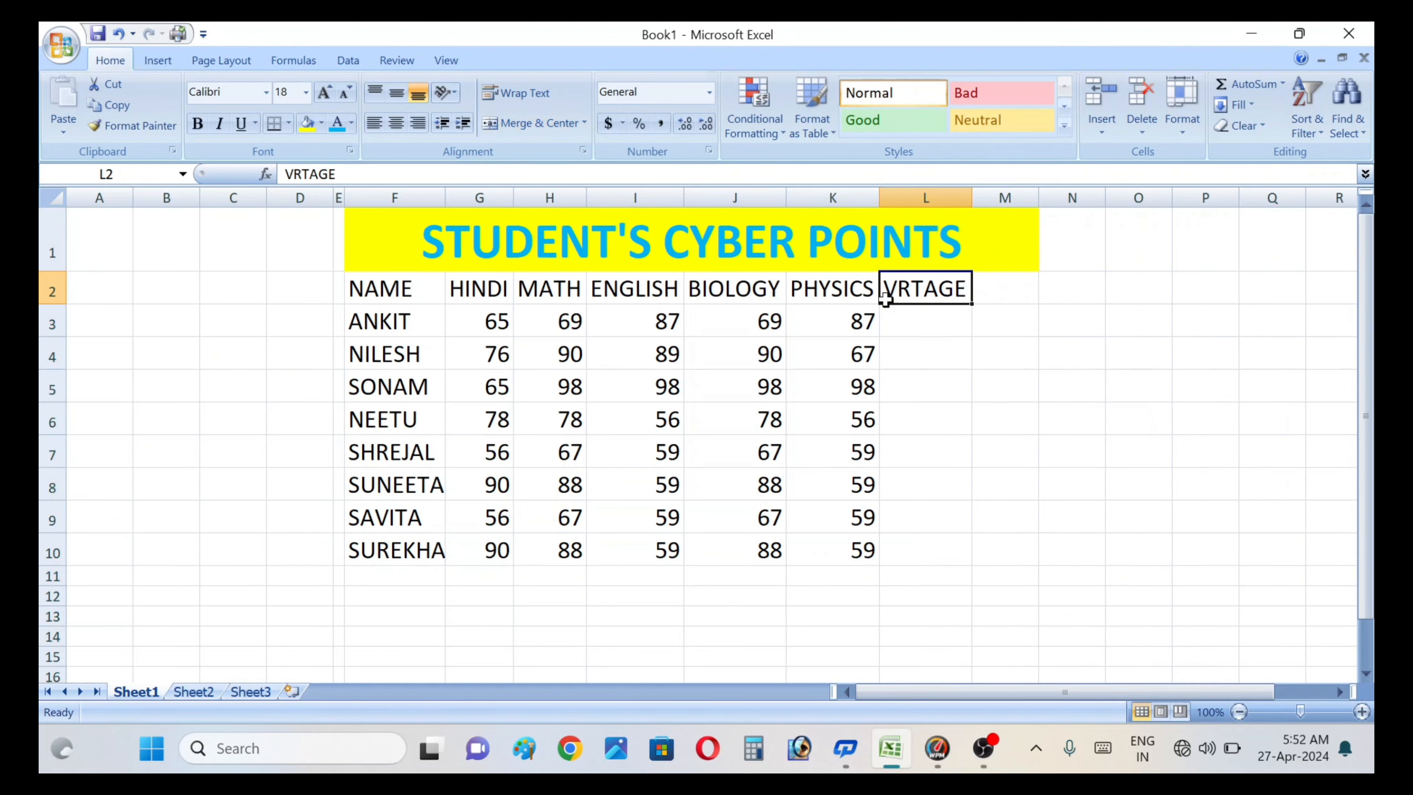
{"action": "type", "text": "AVERAGE"}
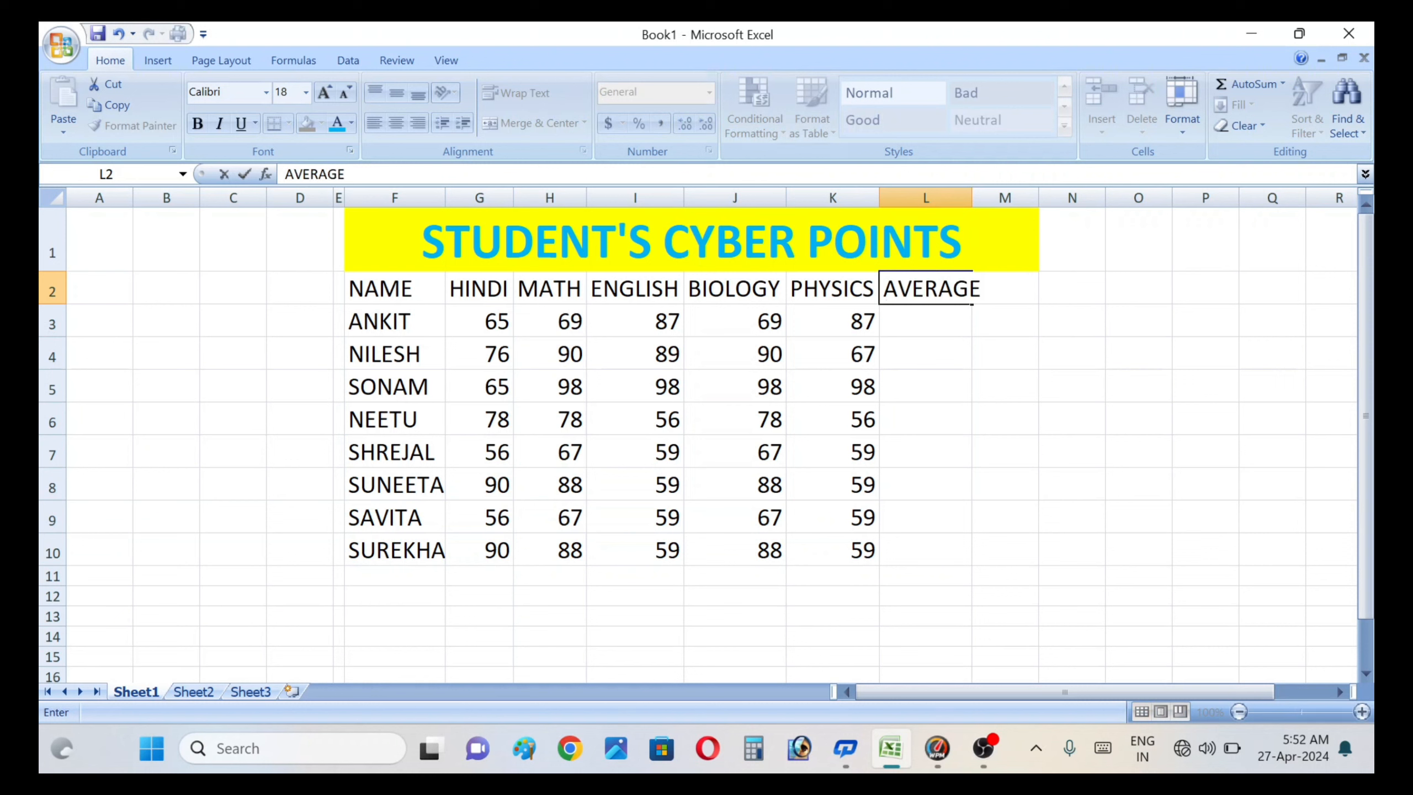
{"action": "left_click", "coordinate": [911, 328]}
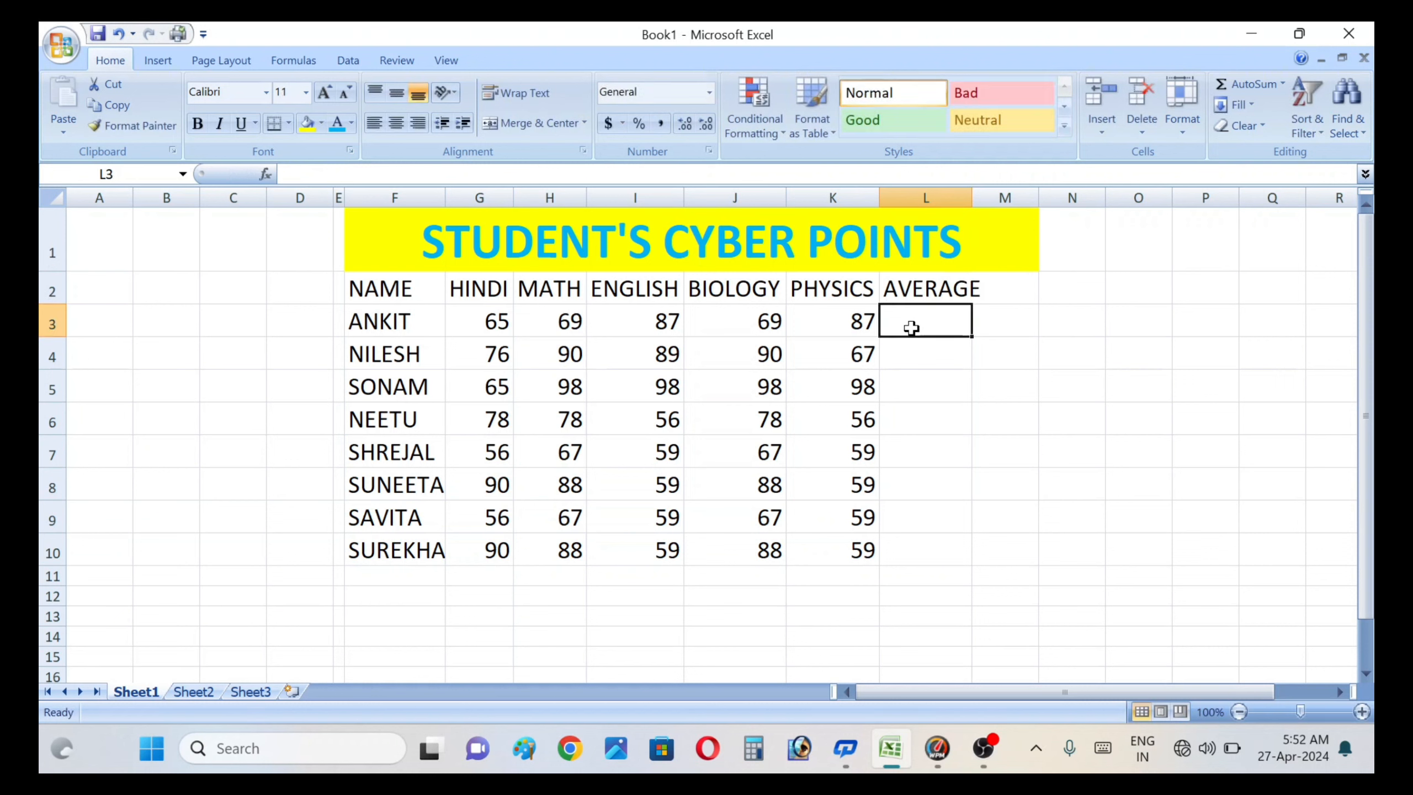
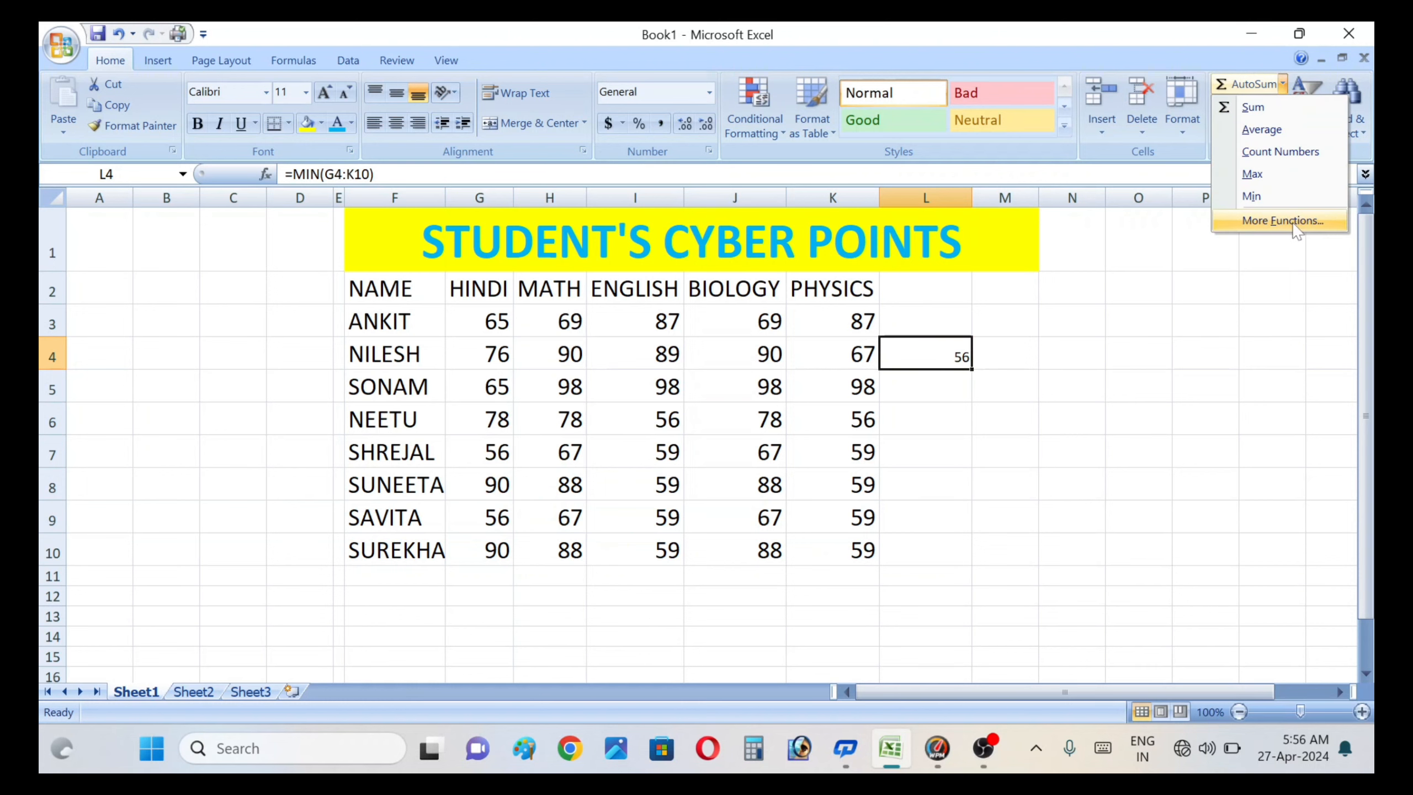
- Review the function arguments of the MIN formula in L4, accept them, and clear the formula from the cell
{"action": "left_click", "coordinate": [1283, 220]}
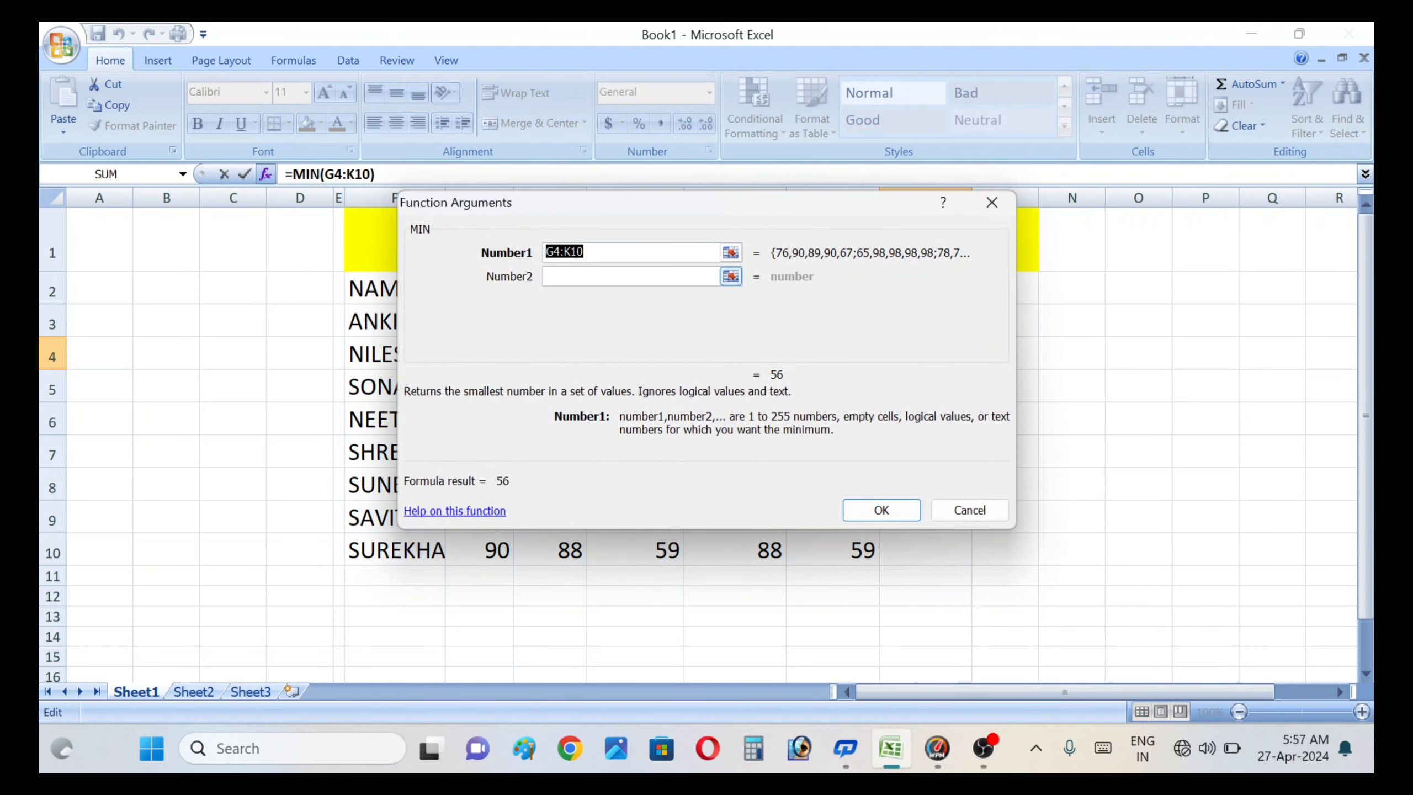
{"action": "left_click", "coordinate": [882, 510]}
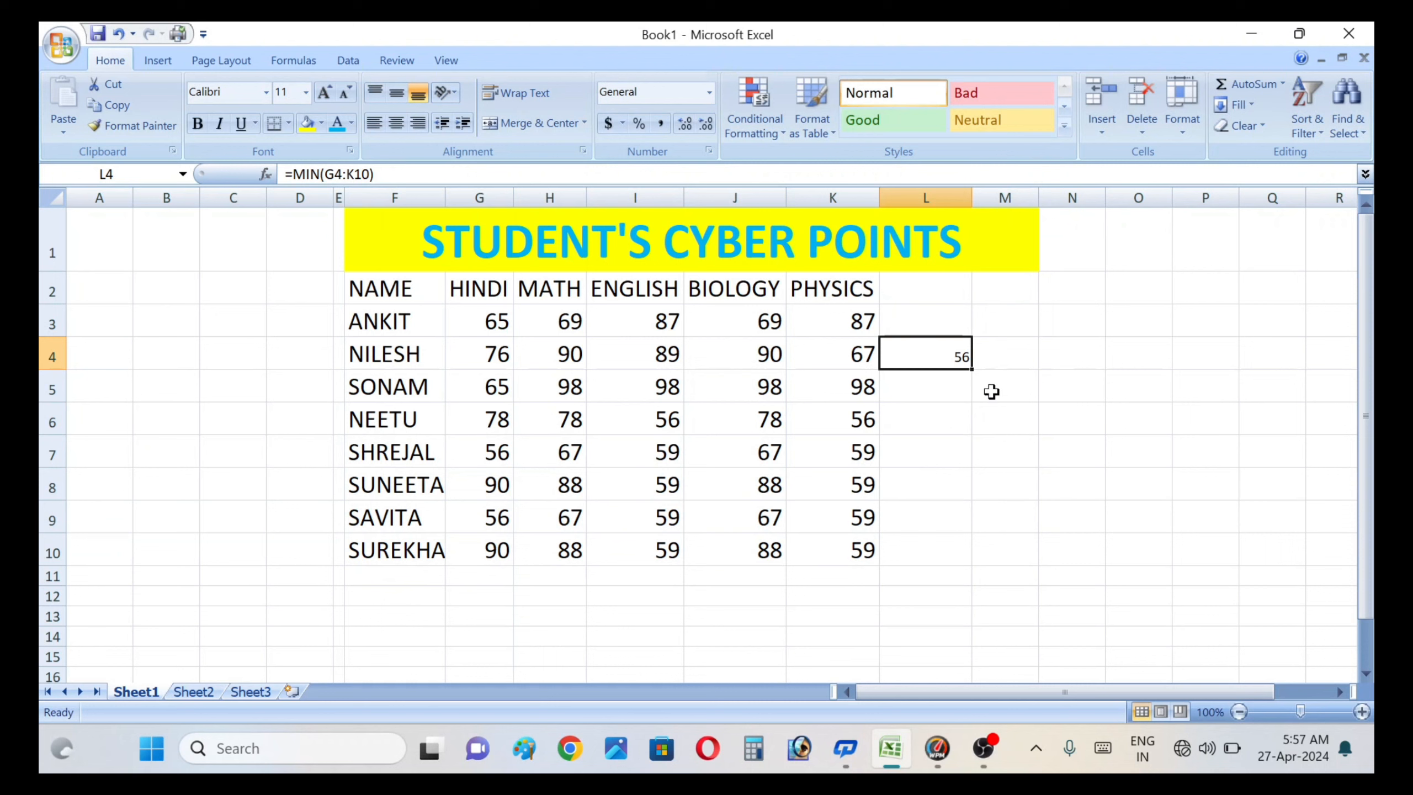
{"action": "key", "text": "BackSpace"}
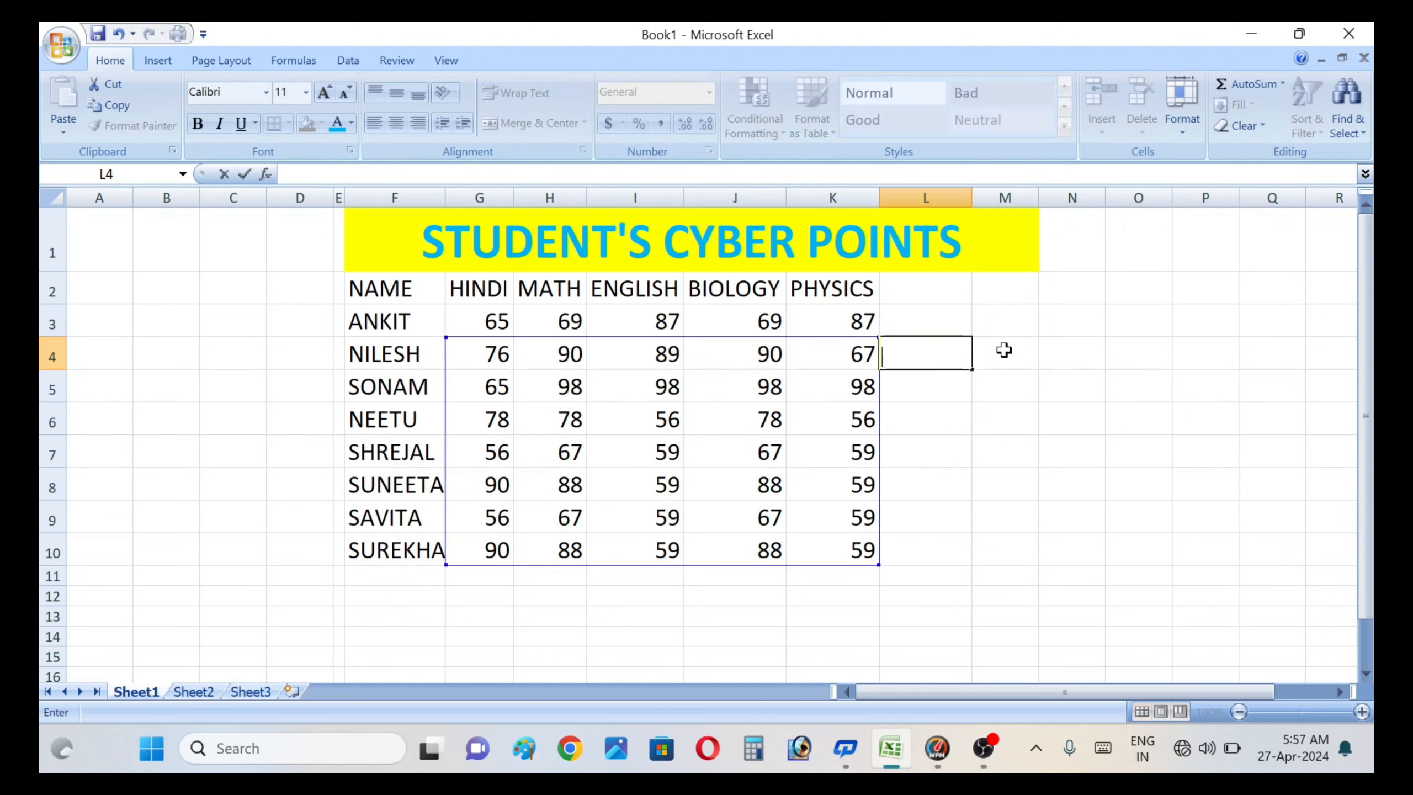
{"action": "left_click", "coordinate": [915, 320]}
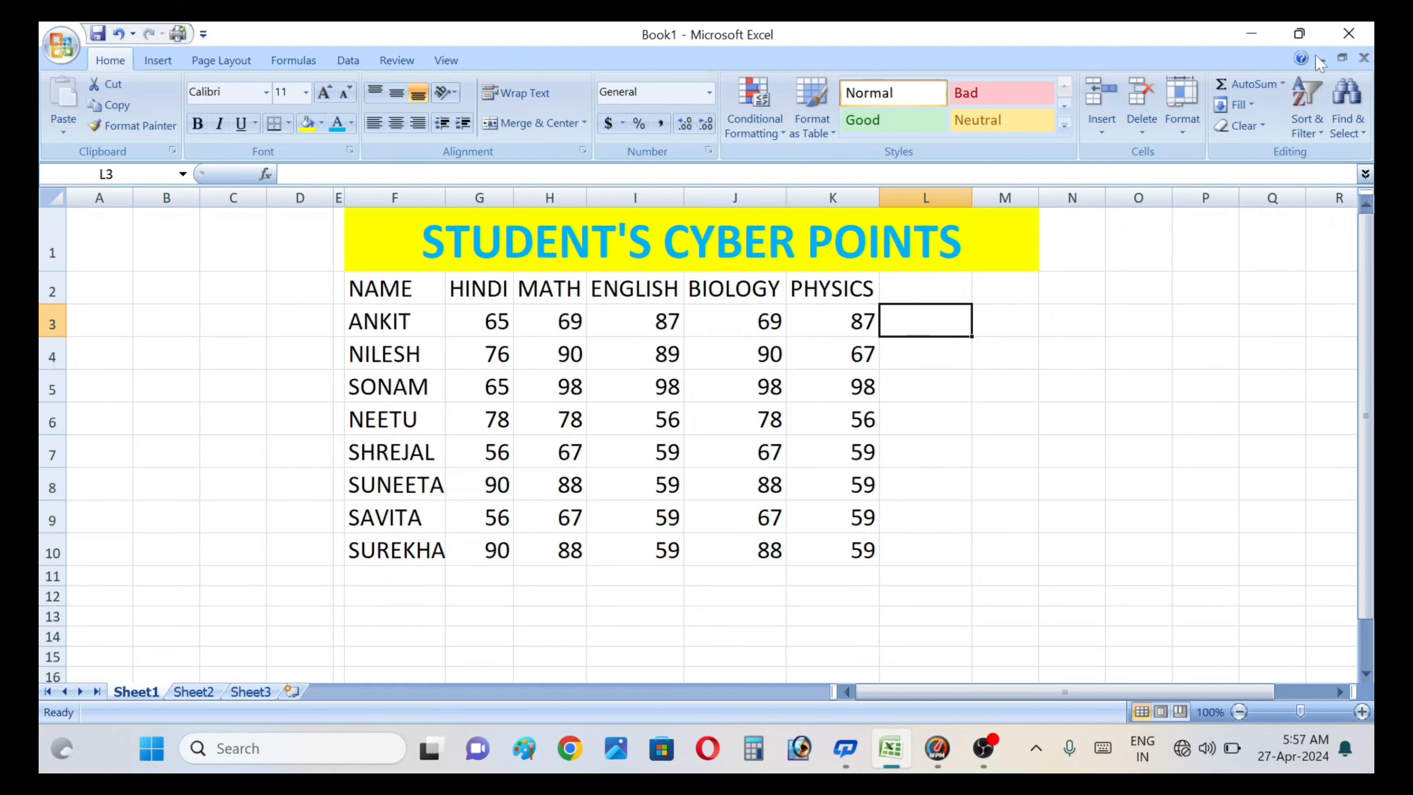
- Browse the functions and categories offered by Insert Function for cell L3
{"action": "left_click", "coordinate": [1284, 84]}
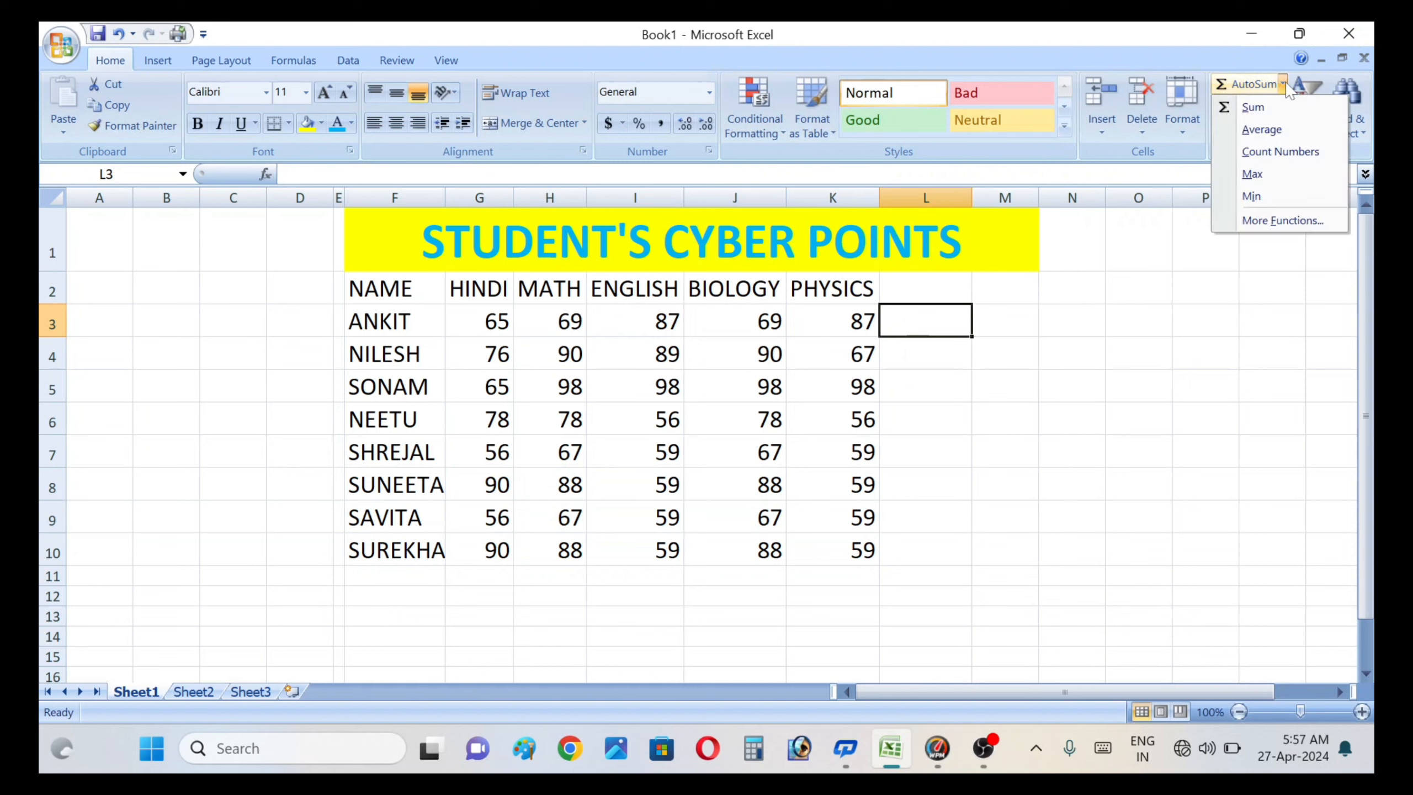
{"action": "left_click", "coordinate": [1269, 219]}
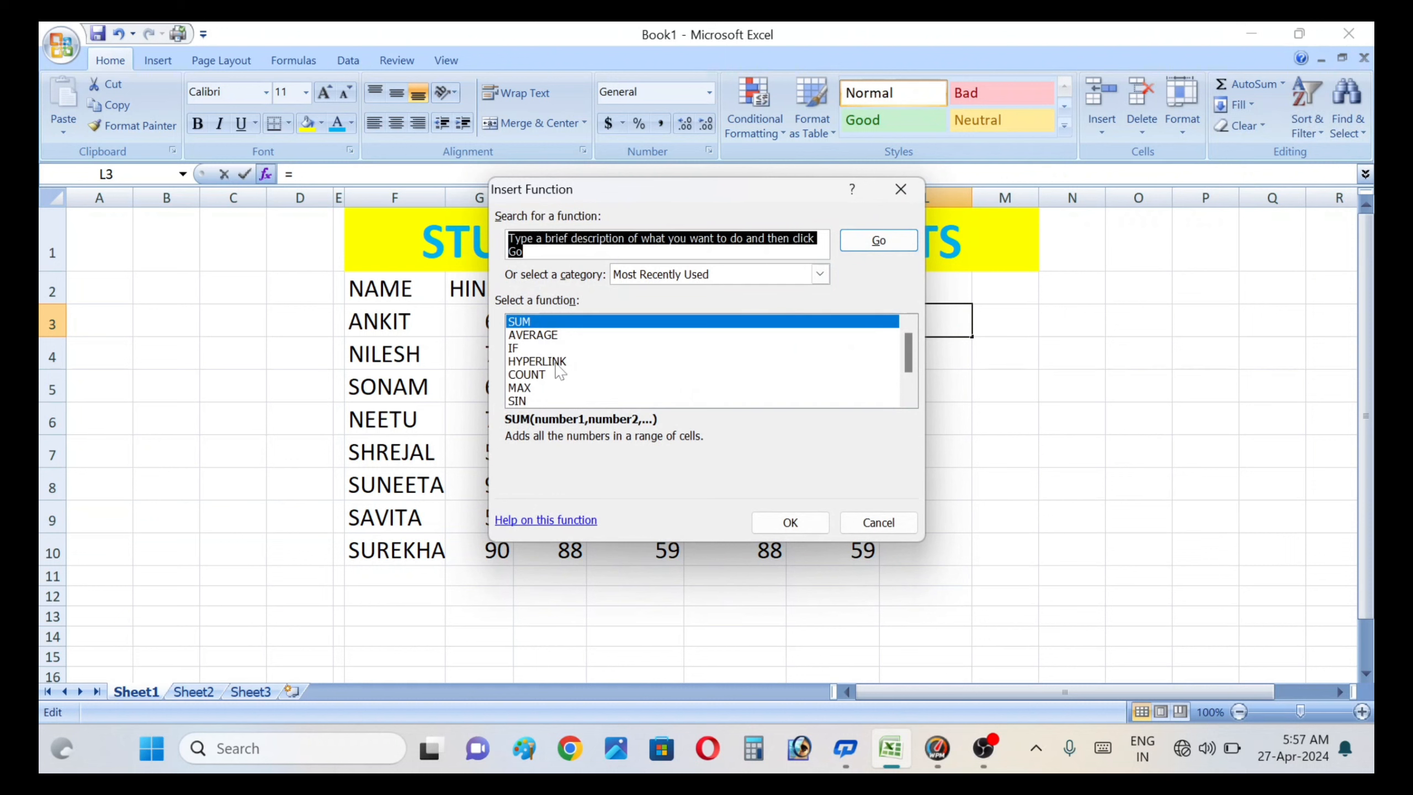
{"action": "left_click", "coordinate": [910, 399]}
{"action": "left_click", "coordinate": [910, 399]}
{"action": "left_click", "coordinate": [909, 399]}
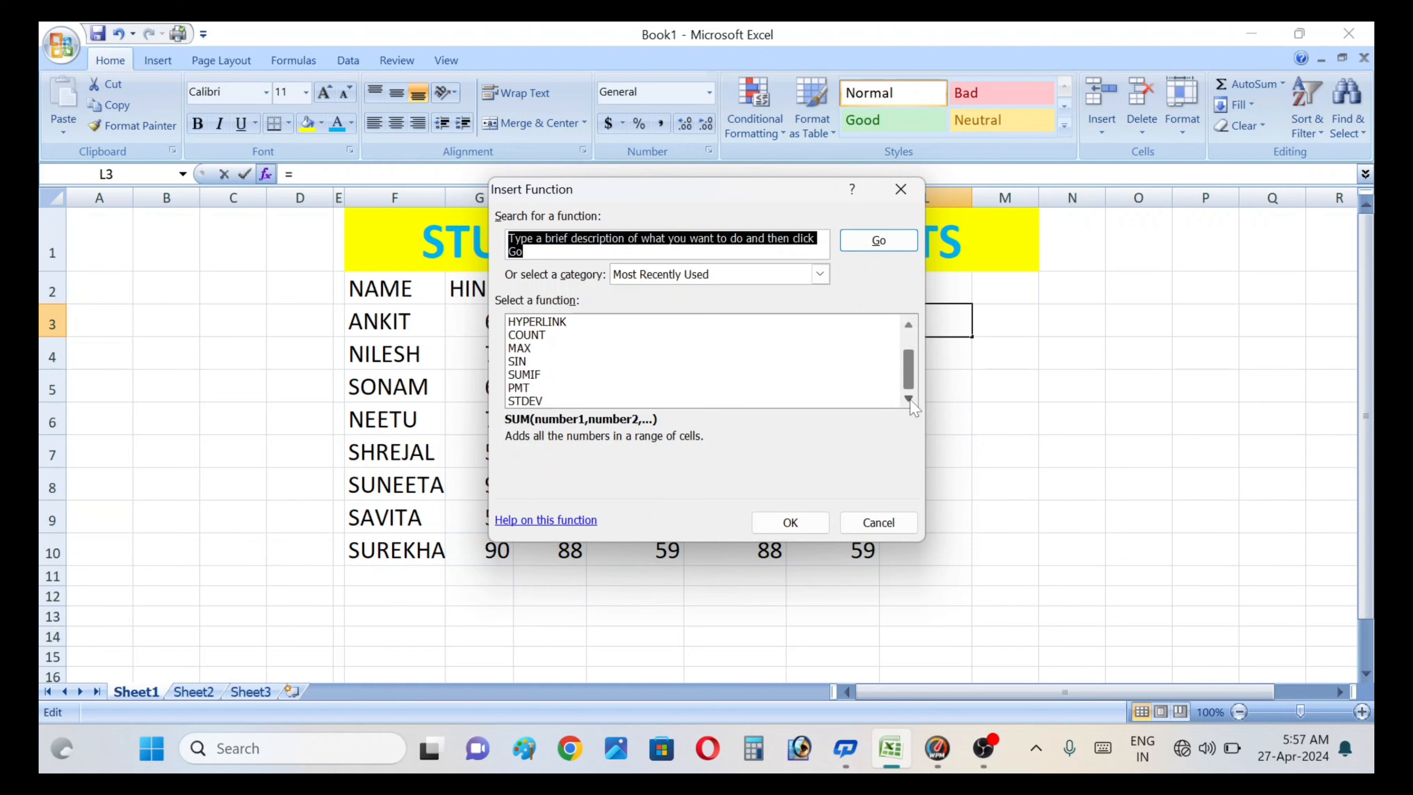
{"action": "left_click", "coordinate": [829, 273]}
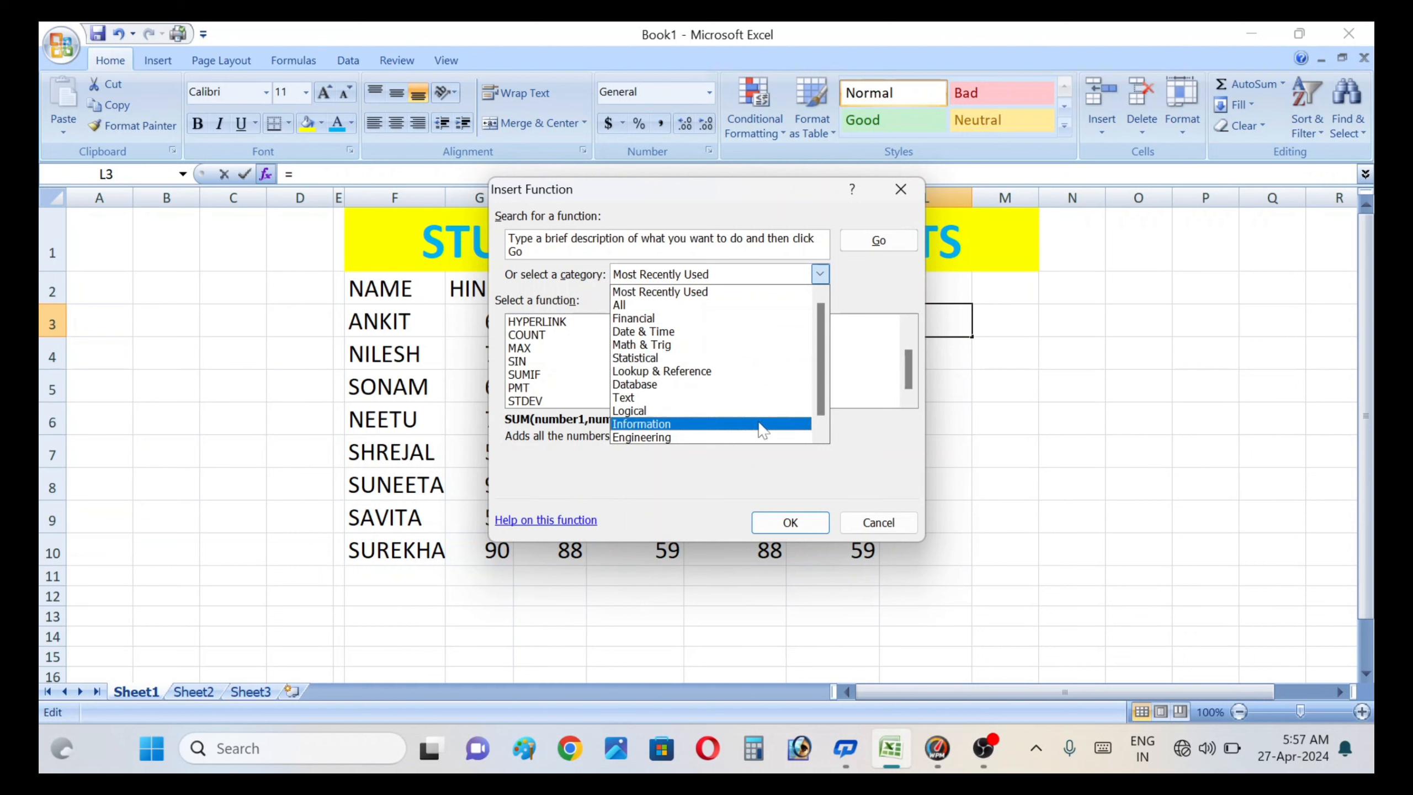
- Choose the COUNT function for L3, view its arguments with the range G3:K3, and cancel without inserting it
{"action": "left_click", "coordinate": [549, 381]}
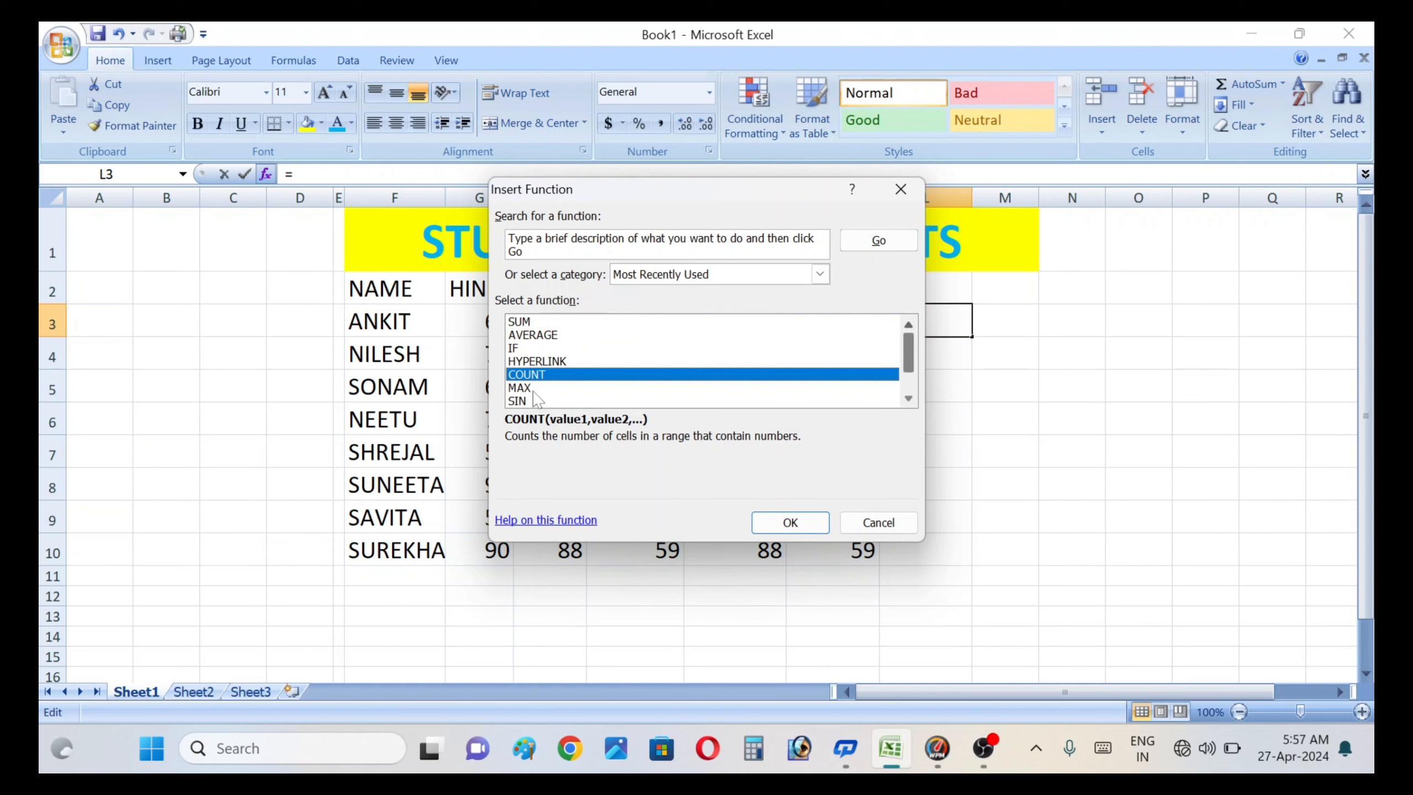
{"action": "left_click", "coordinate": [910, 397]}
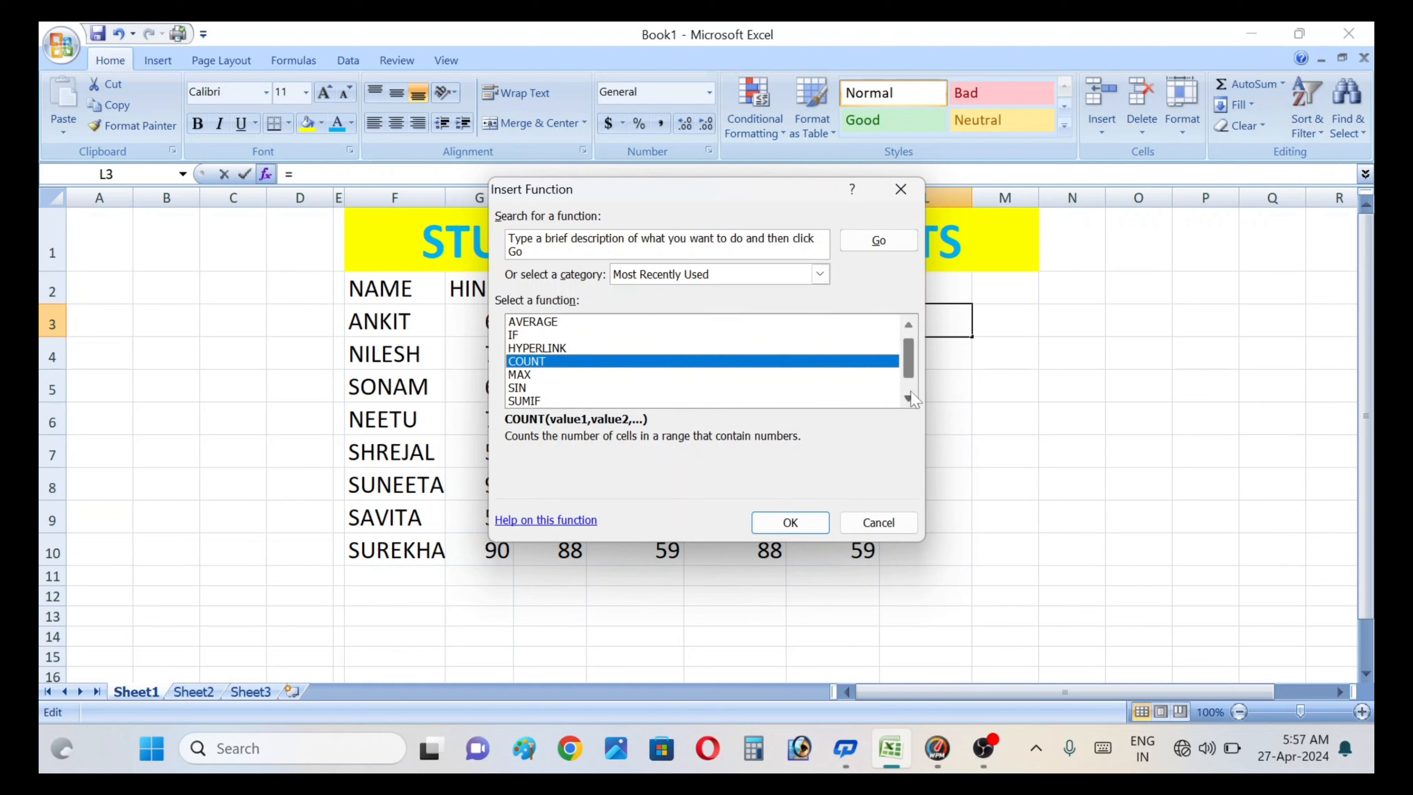
{"action": "left_click", "coordinate": [909, 398]}
{"action": "left_click", "coordinate": [908, 398]}
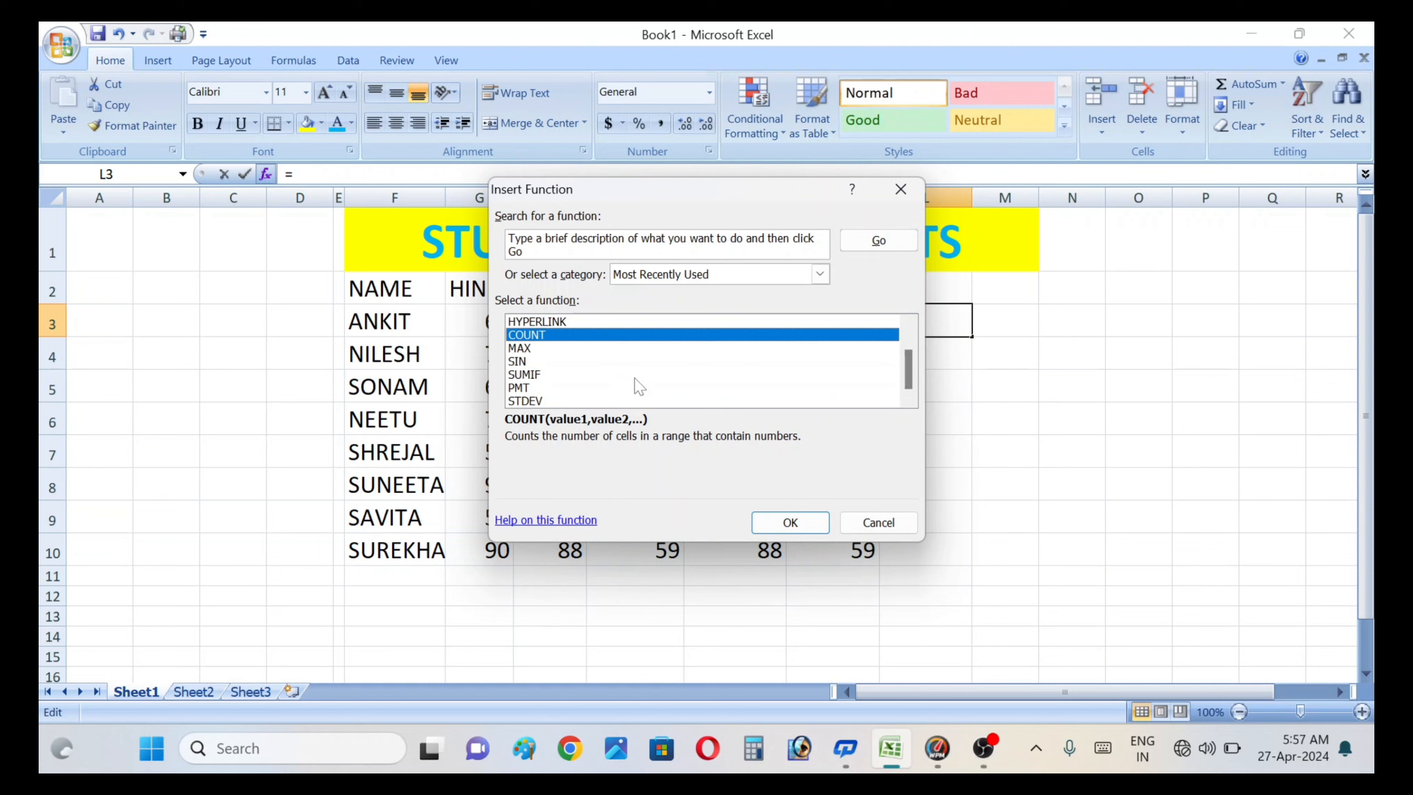
{"action": "left_click", "coordinate": [790, 527]}
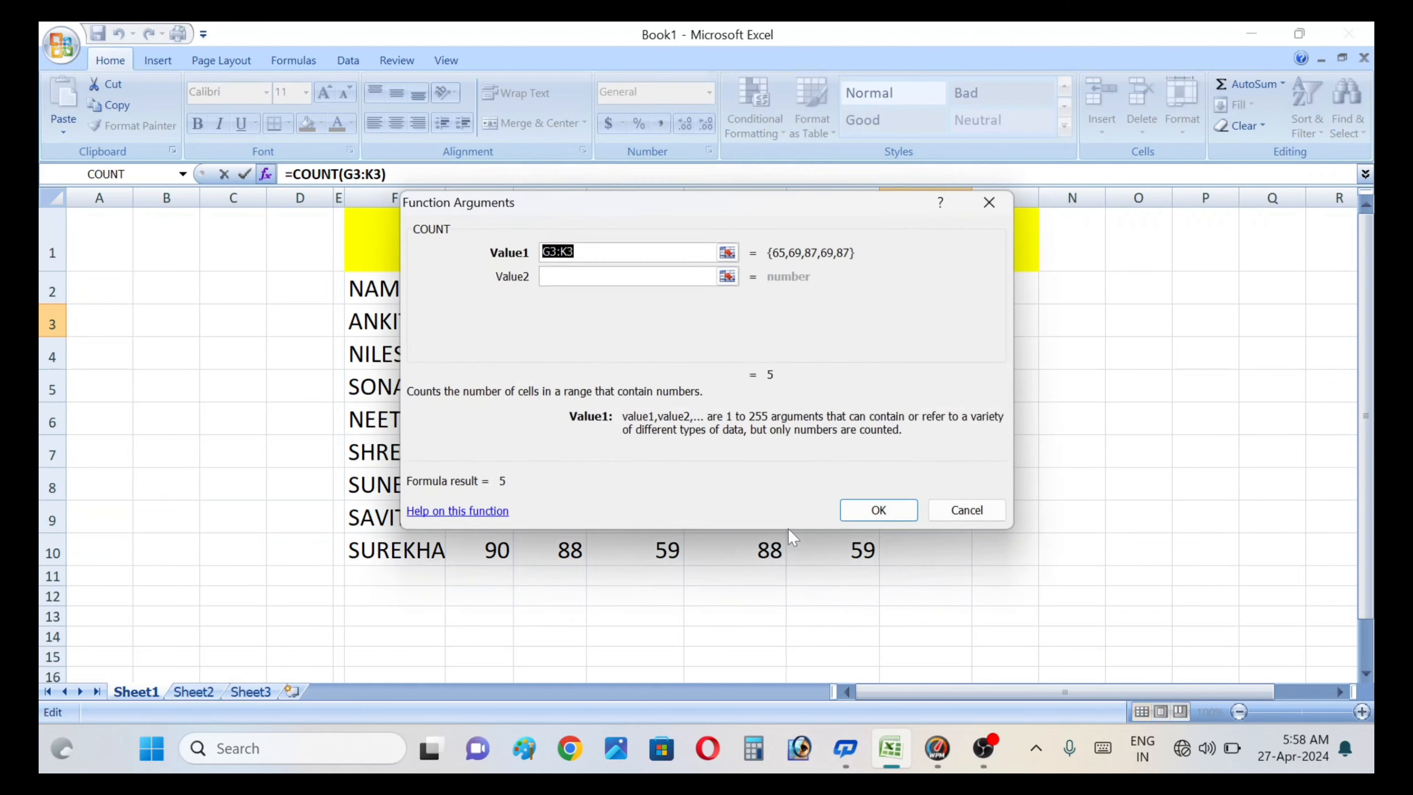
{"action": "left_click", "coordinate": [968, 512]}
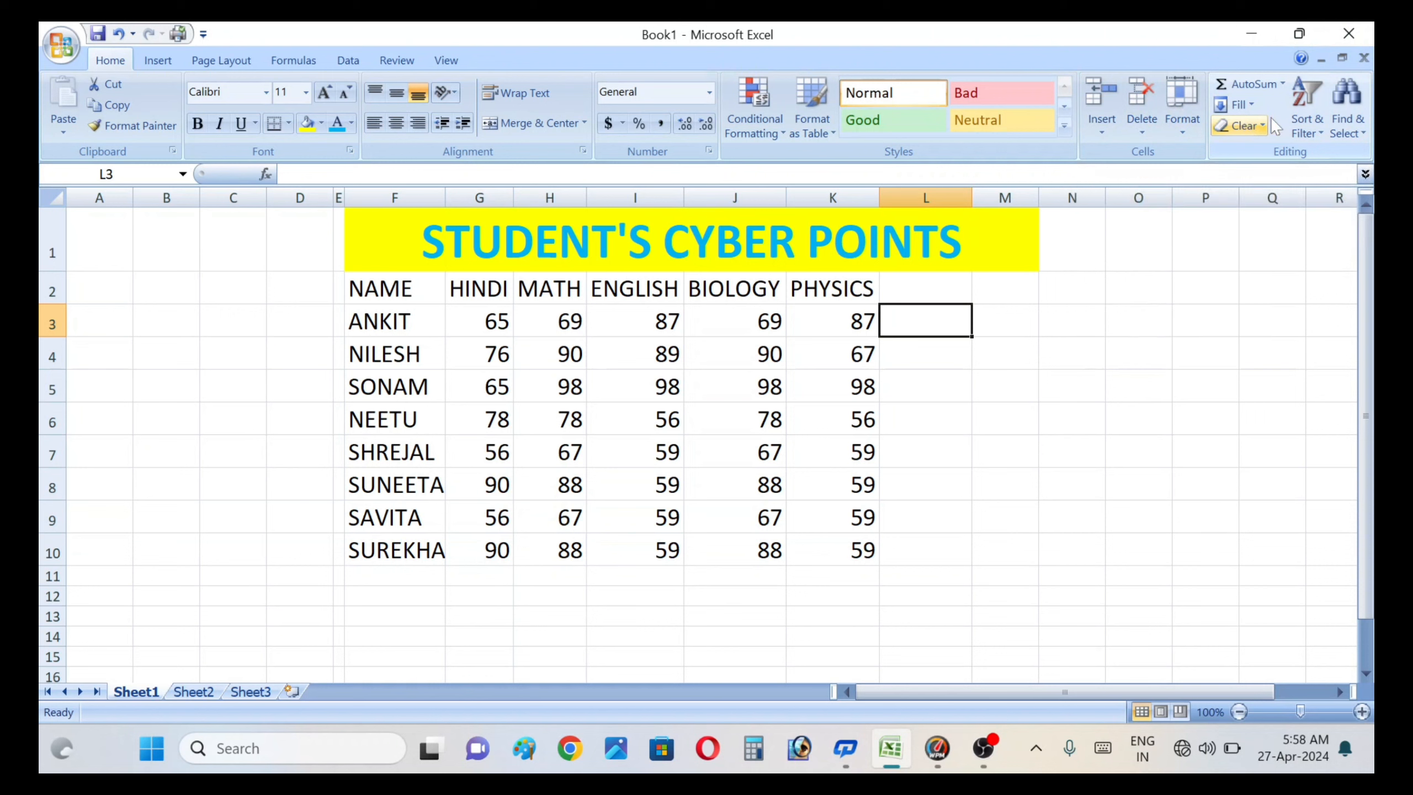
{"action": "left_click", "coordinate": [1255, 103]}
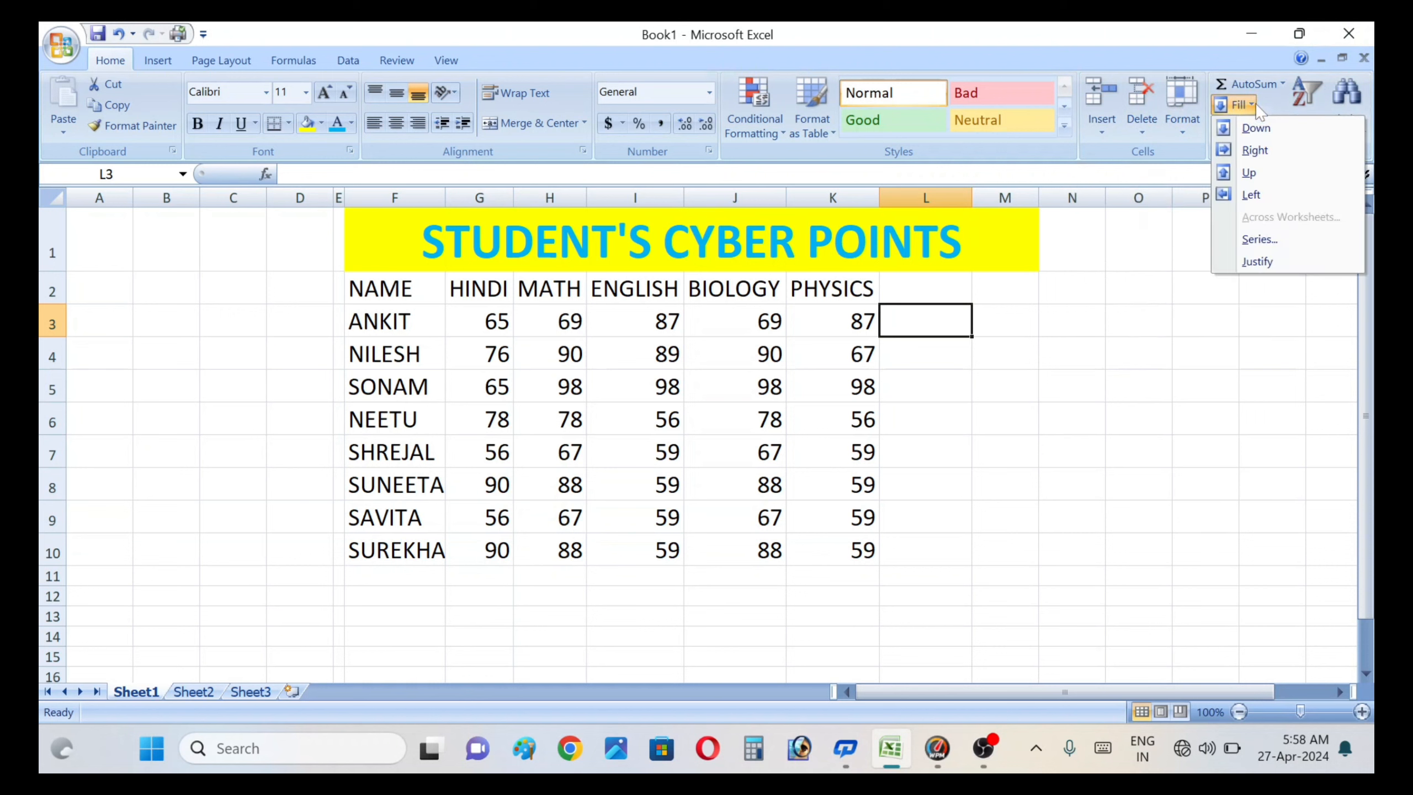
{"action": "left_click", "coordinate": [1159, 346]}
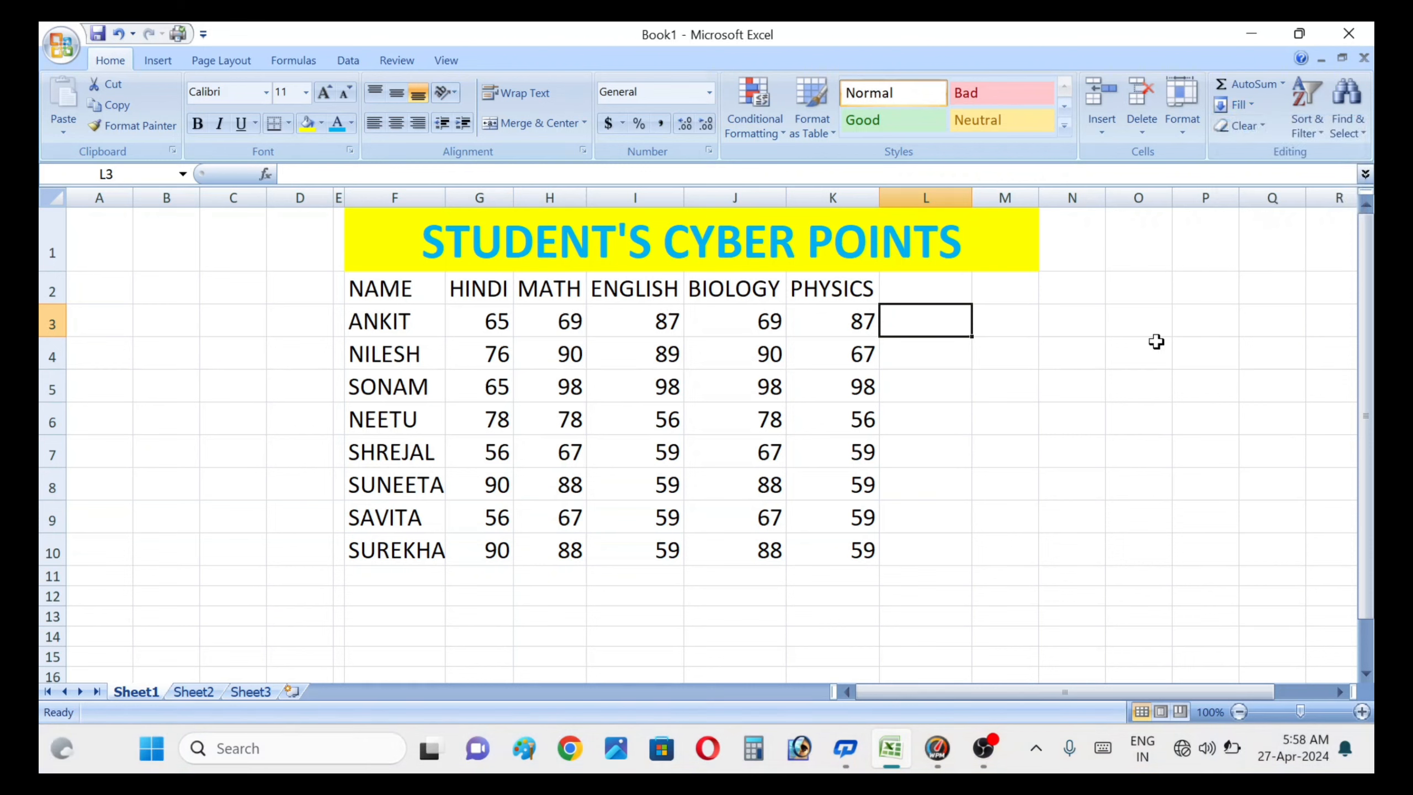
{"action": "key", "text": "ctrl+p"}
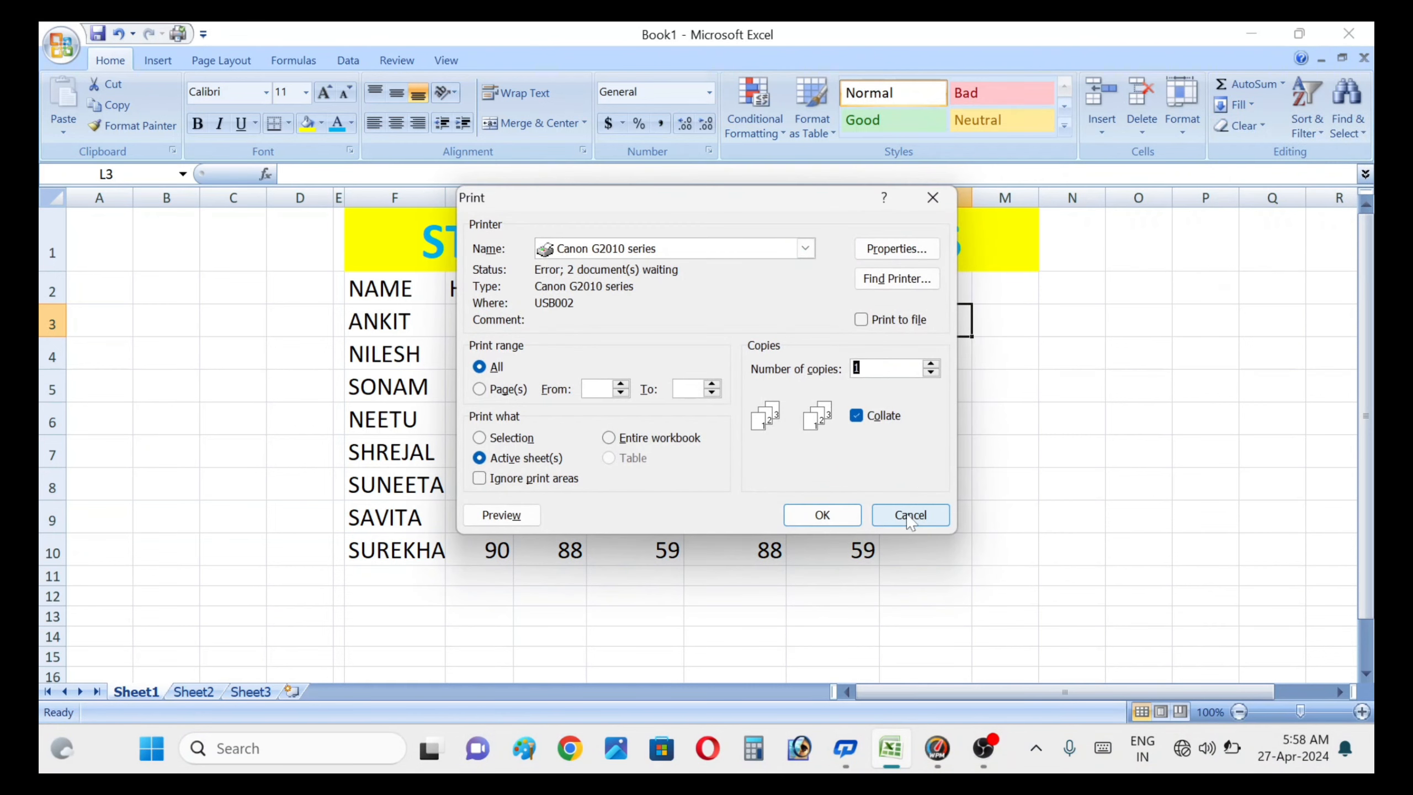
{"action": "left_click", "coordinate": [910, 516]}
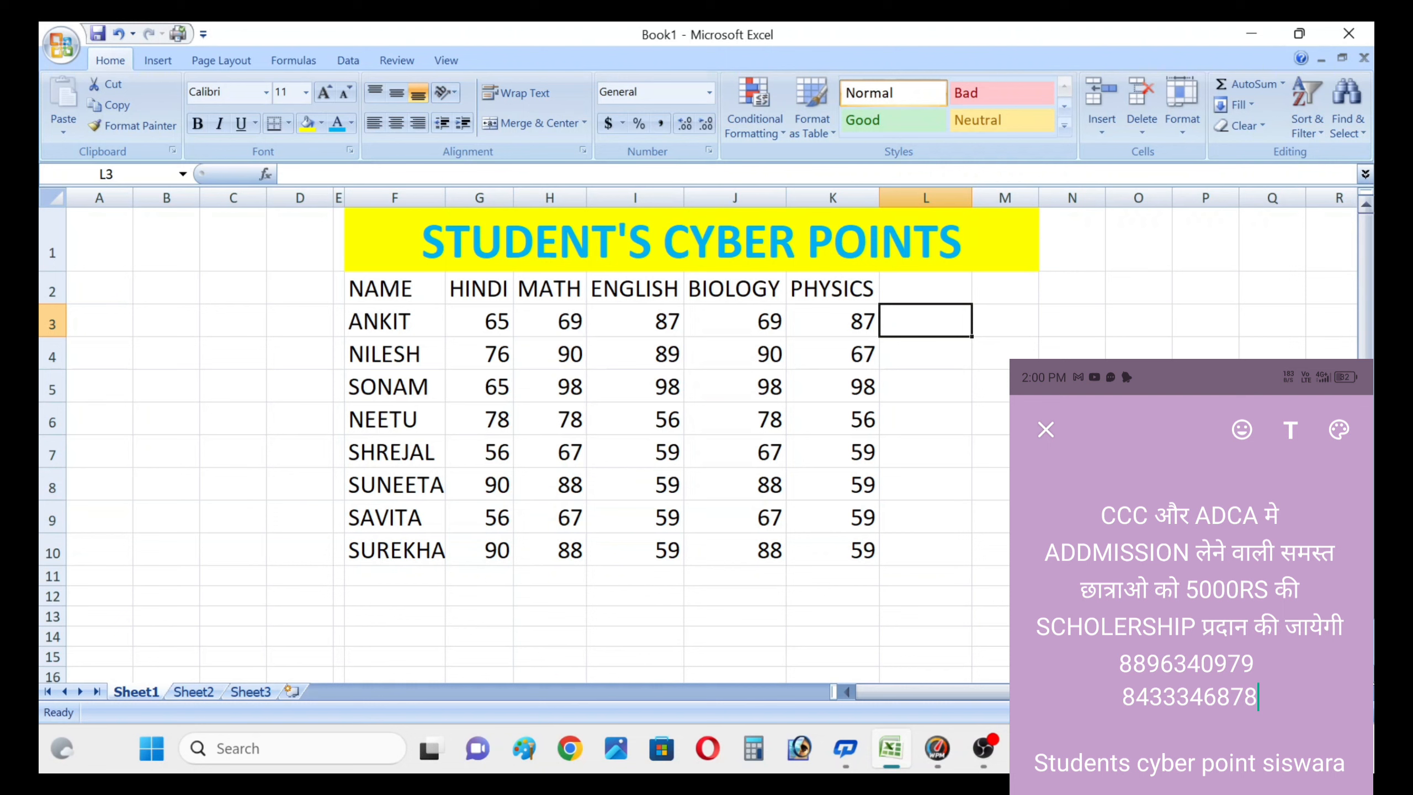
{"action": "key", "text": "ctrl+p"}
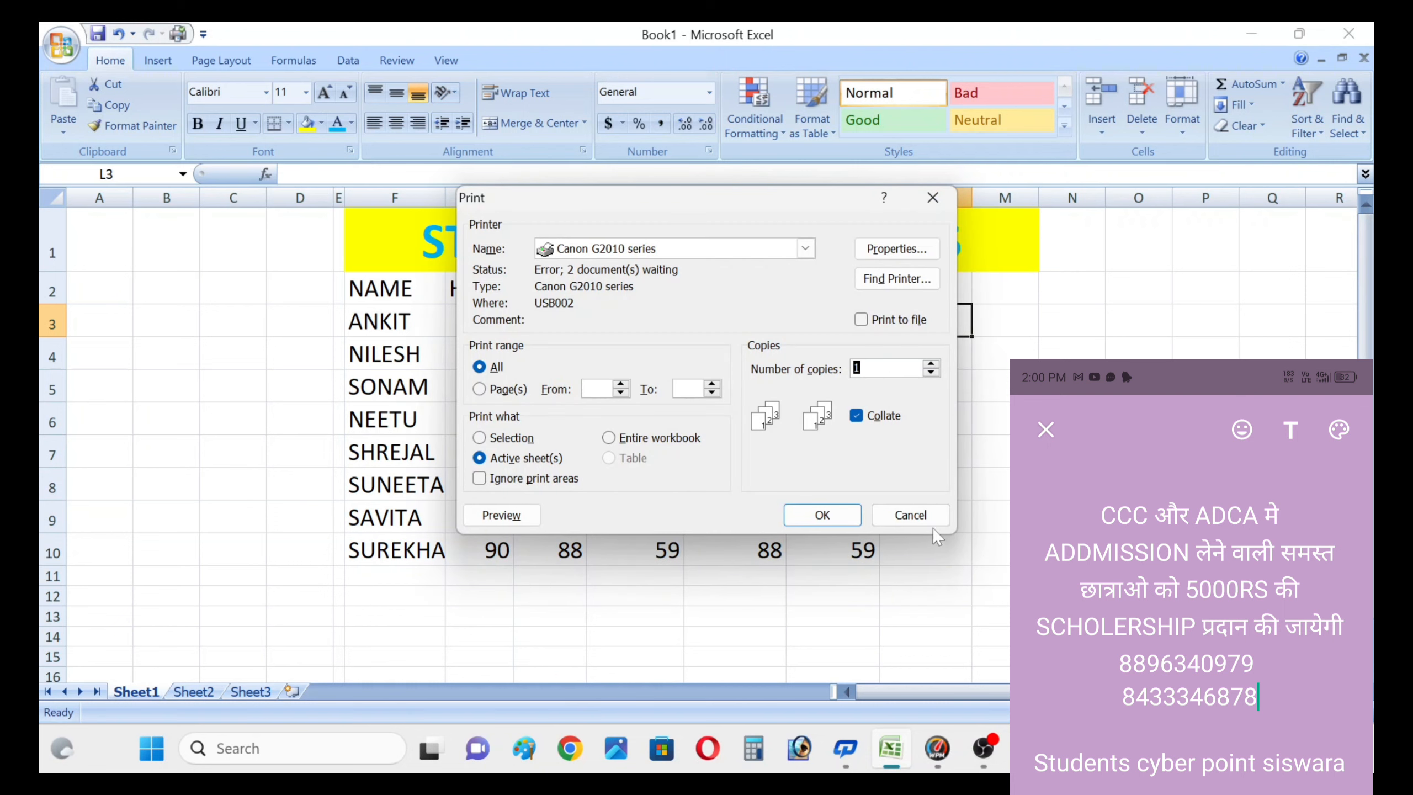
{"action": "left_click", "coordinate": [907, 515]}
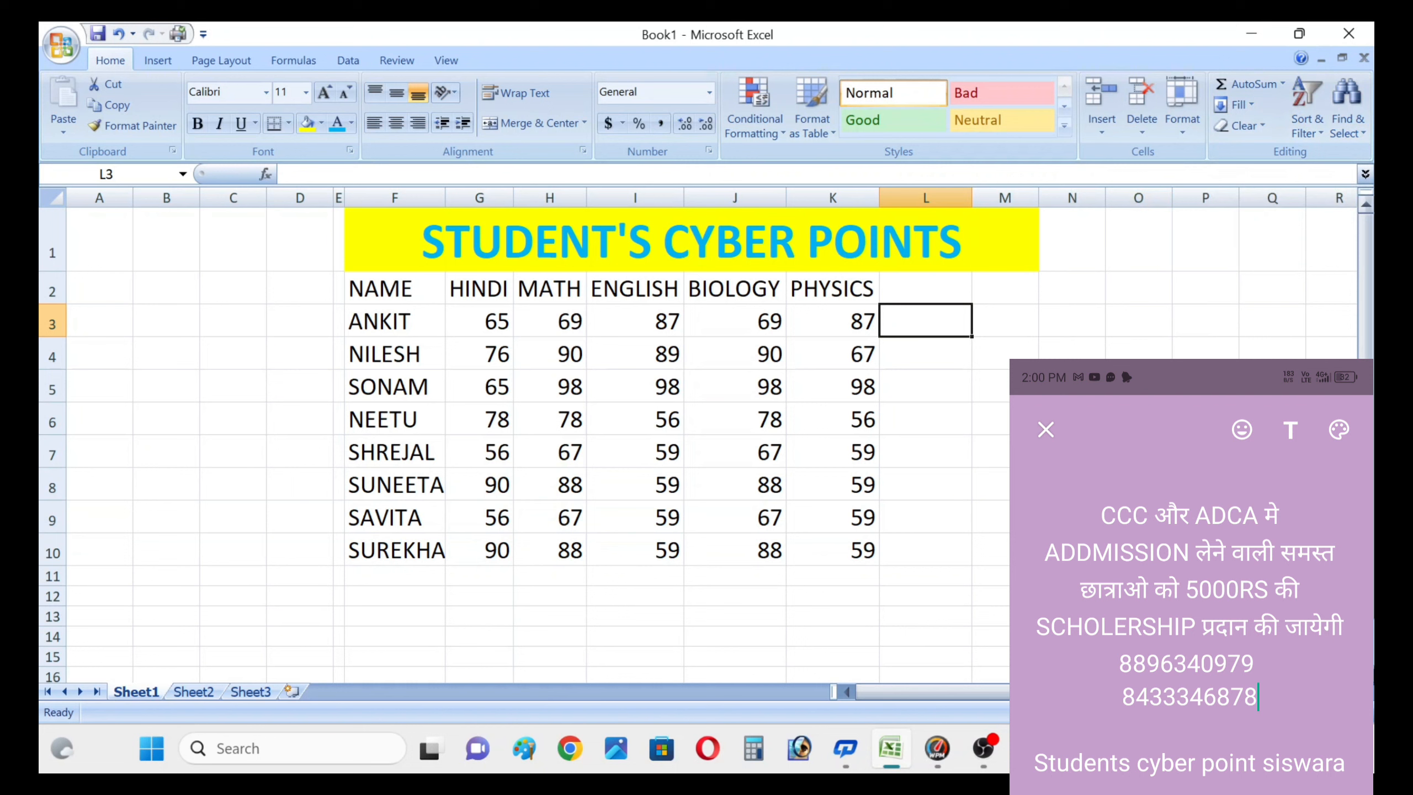
- Try calculating the average of the first student's marks in L3 with AutoSum's Average, and clear the formula from the cell
{"action": "left_click", "coordinate": [1282, 84]}
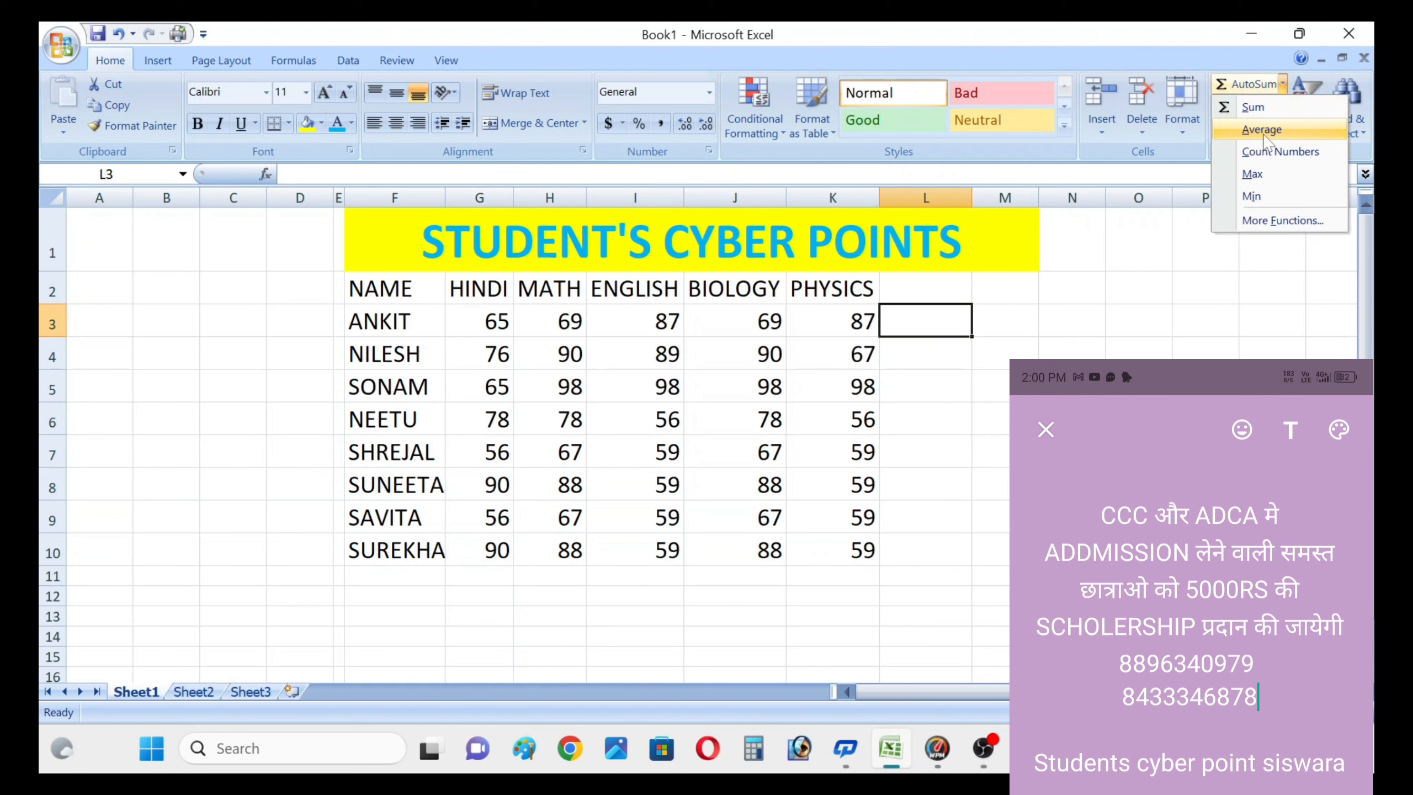
{"action": "left_click", "coordinate": [1274, 128]}
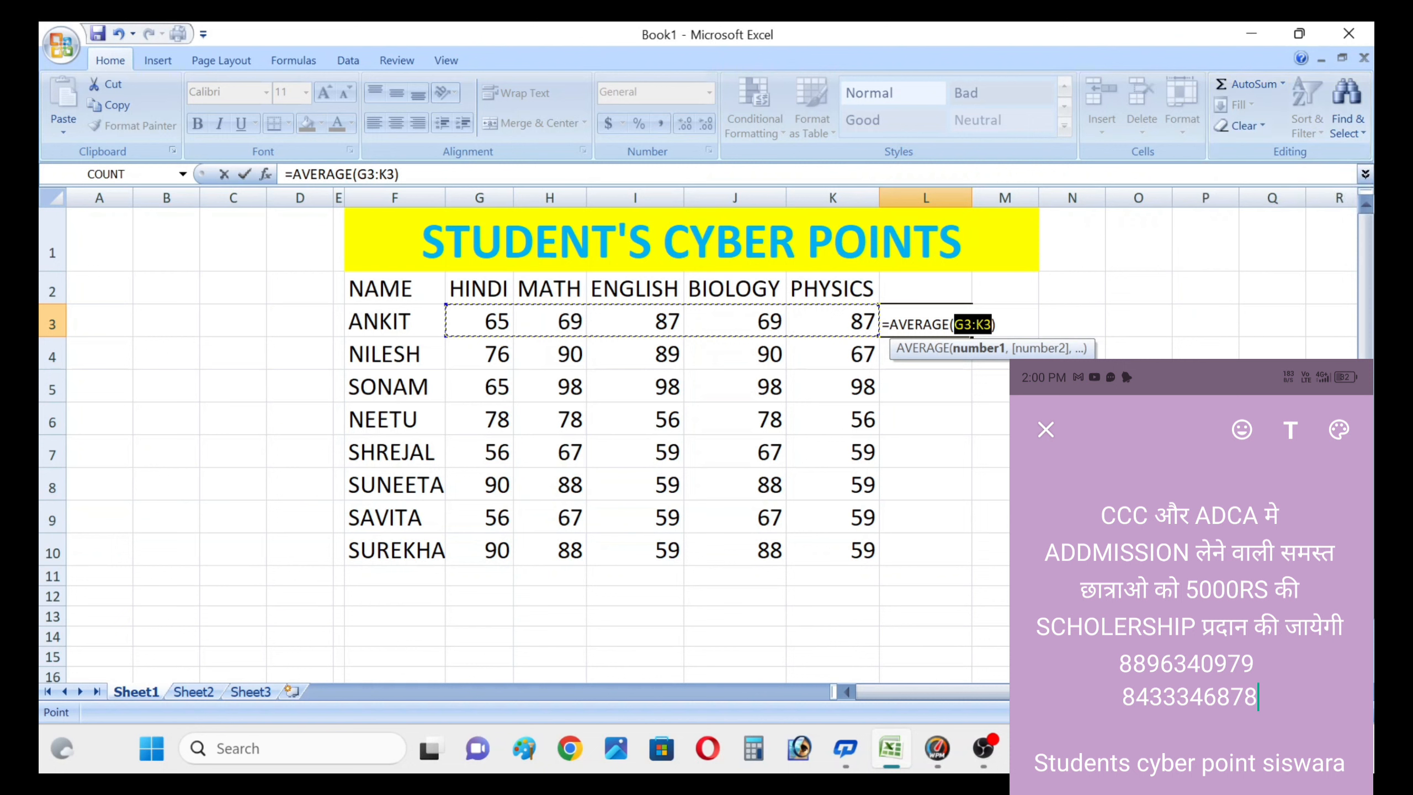
{"action": "left_click", "coordinate": [1138, 485]}
{"action": "key", "text": "Return"}
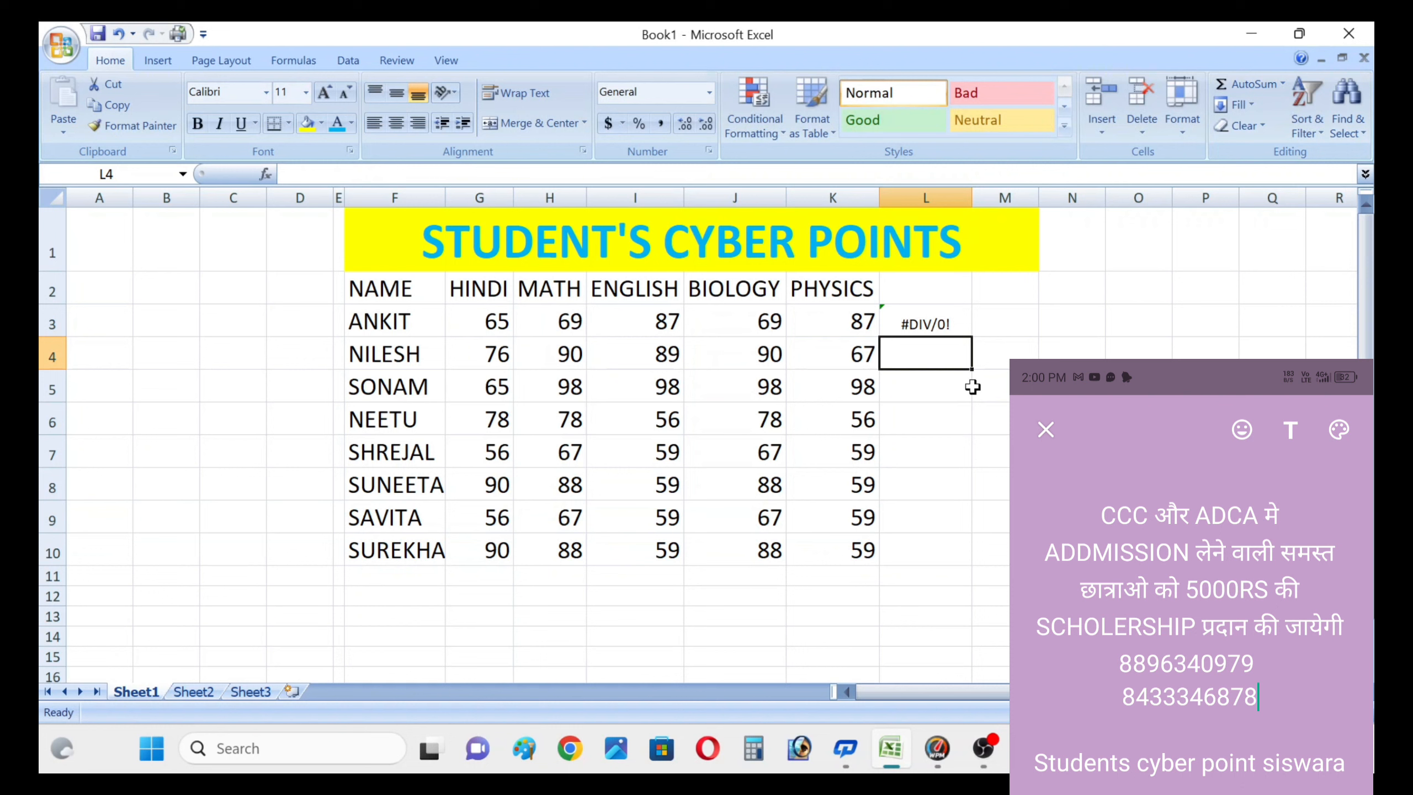
{"action": "left_click", "coordinate": [926, 325]}
{"action": "key", "text": "BackSpace"}
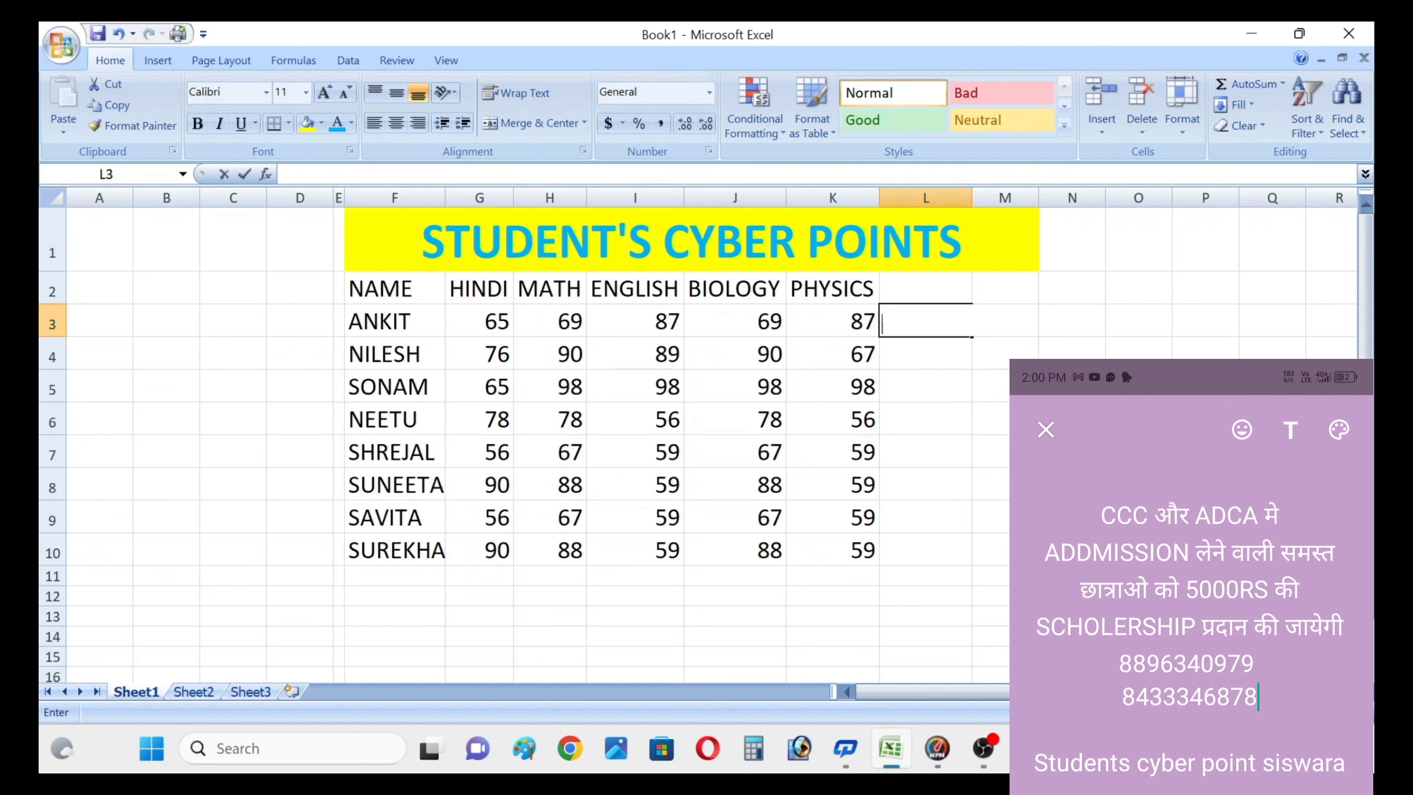